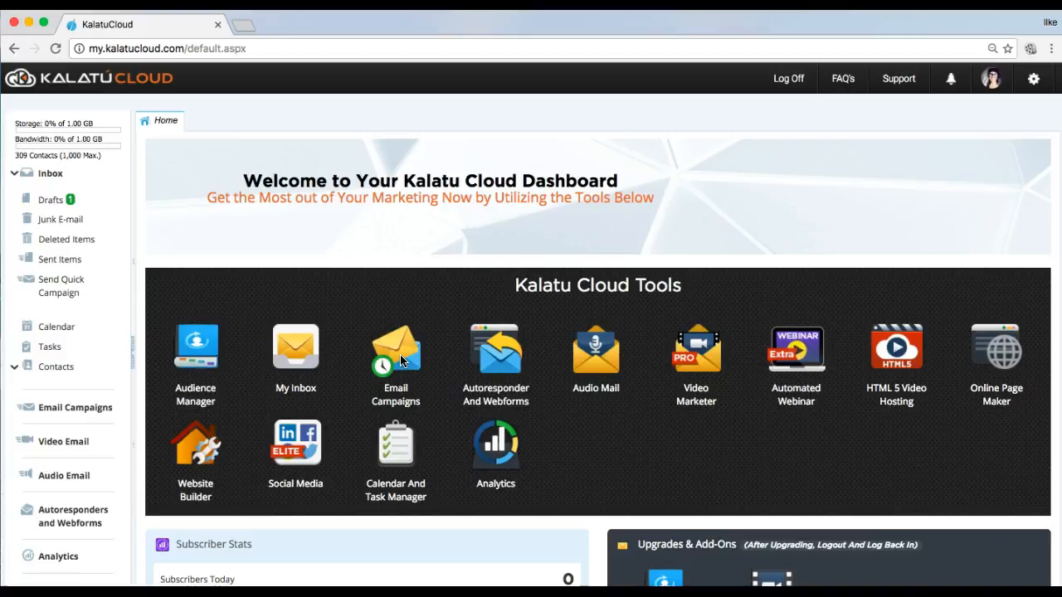
Step: Start a new email campaign and load the Episode 066 letter from the Daily Shortcut category
click(401, 359)
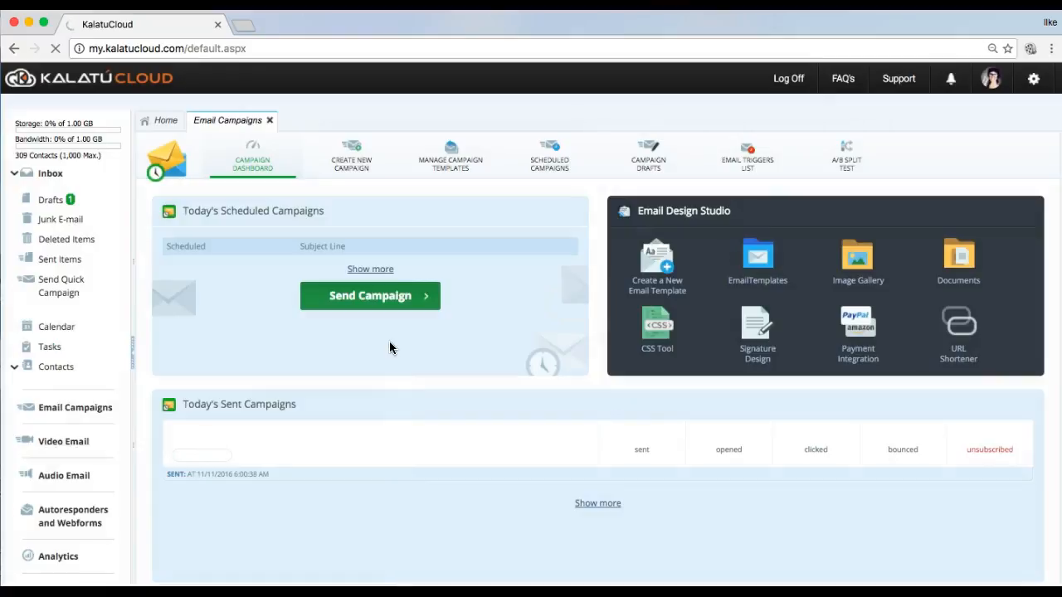
click(397, 297)
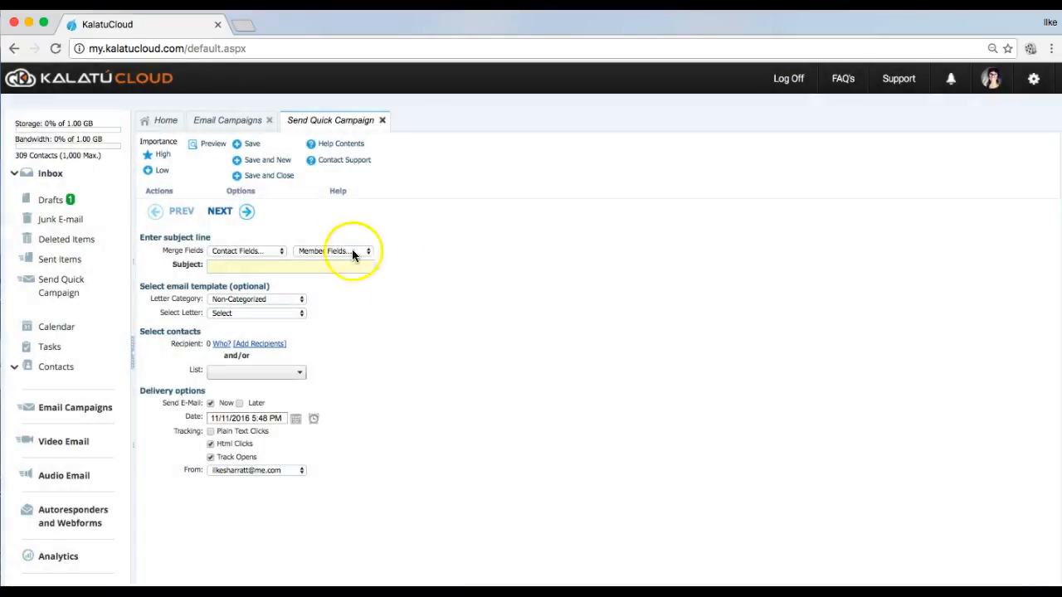
click(294, 300)
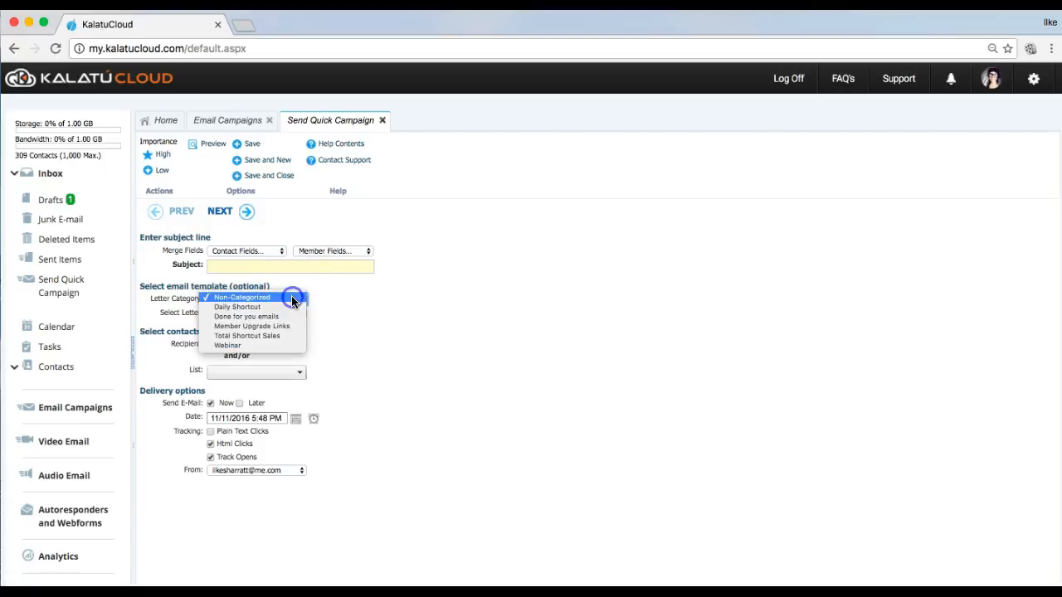
click(285, 305)
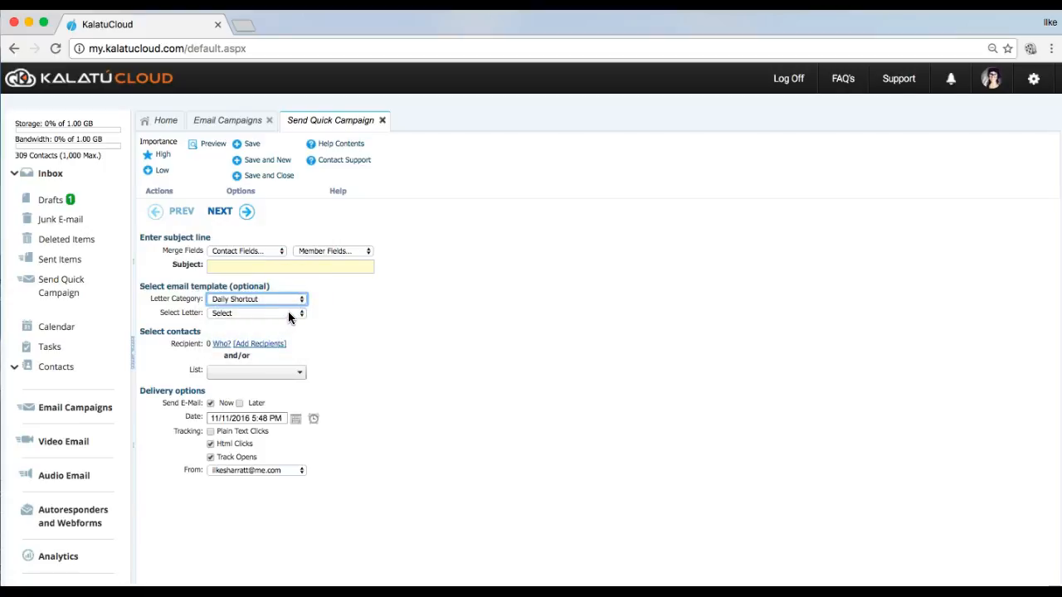
click(288, 311)
scroll(266, 431, down, 5)
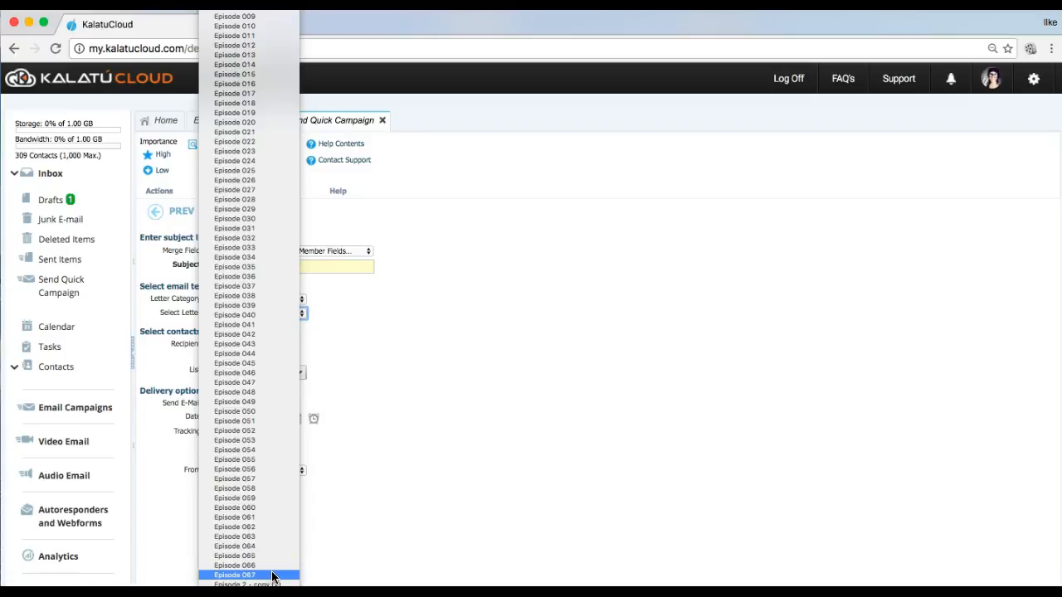
click(262, 573)
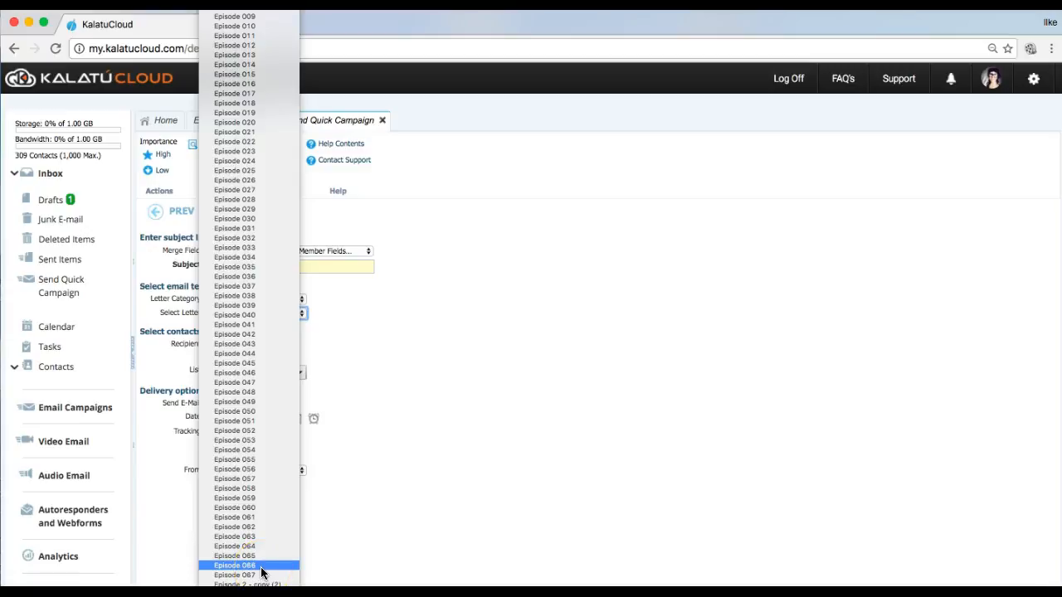
click(262, 568)
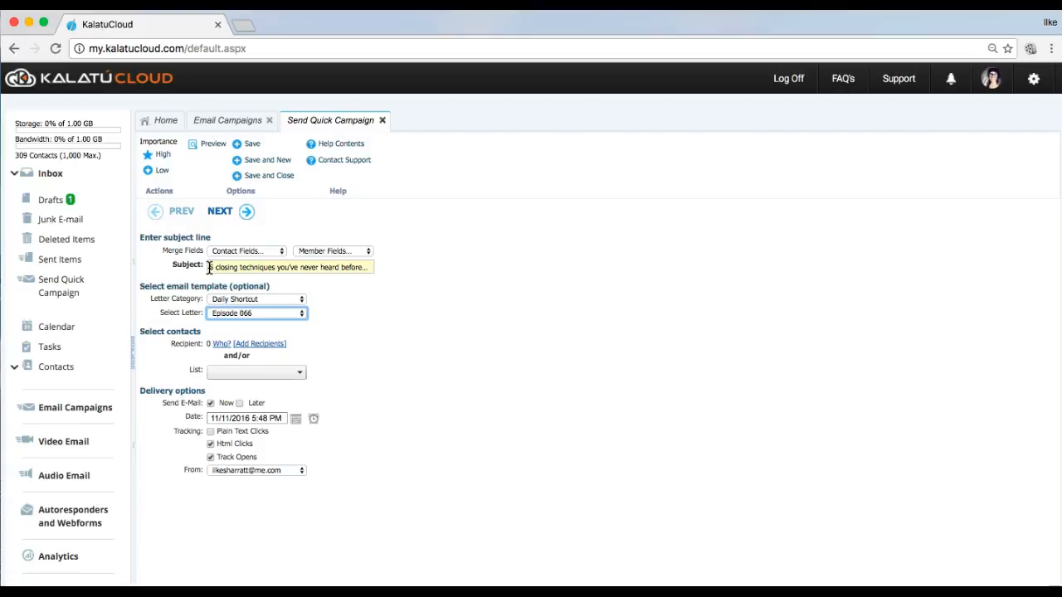
Step: Replace the campaign's subject line with "Learn 5 Great Closing Techniques"
click(209, 267)
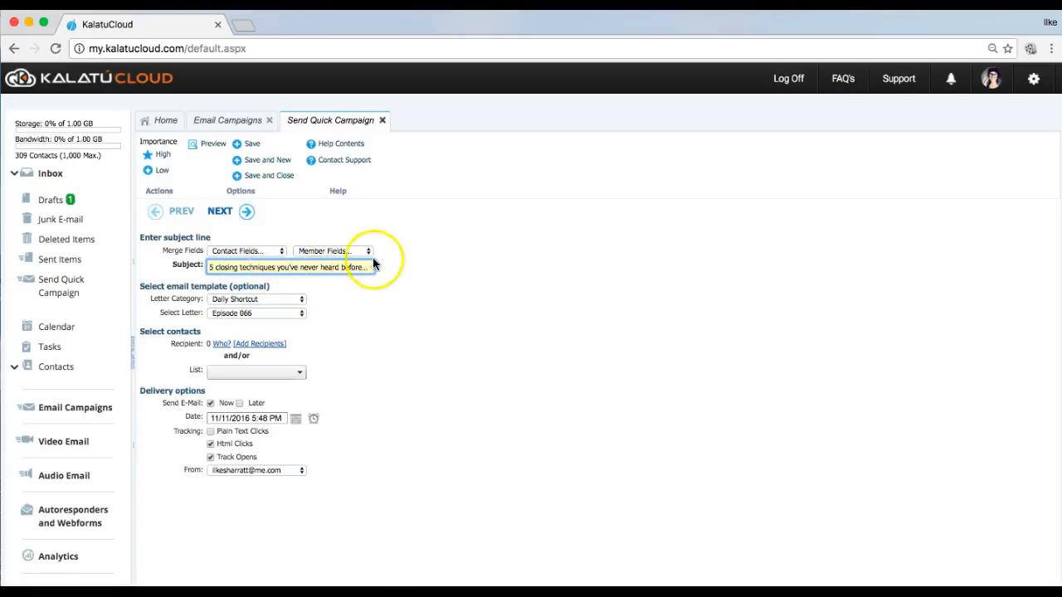
drag(367, 267, 220, 266)
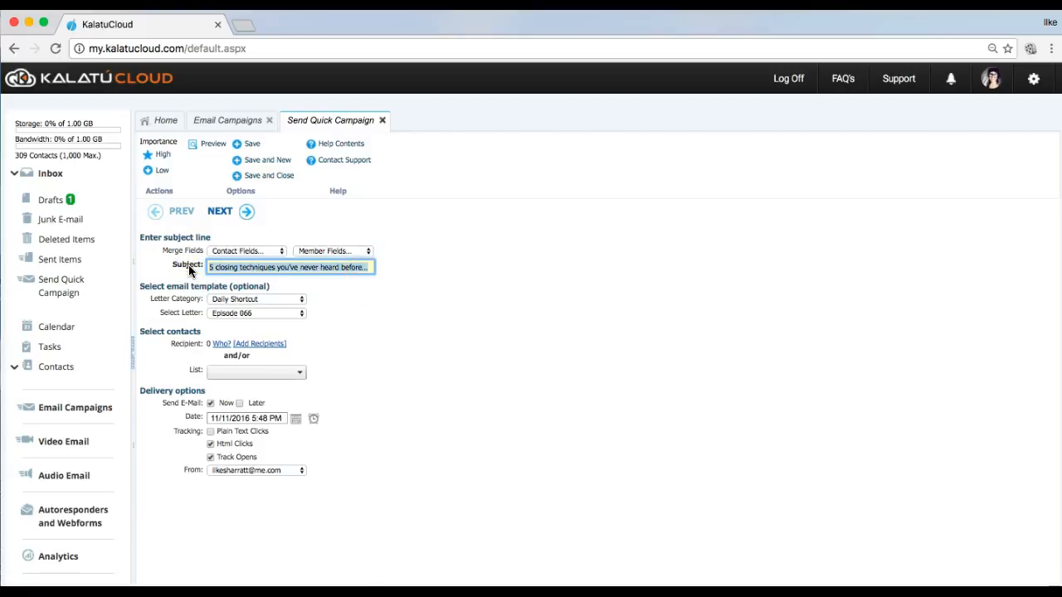
text(Learn )
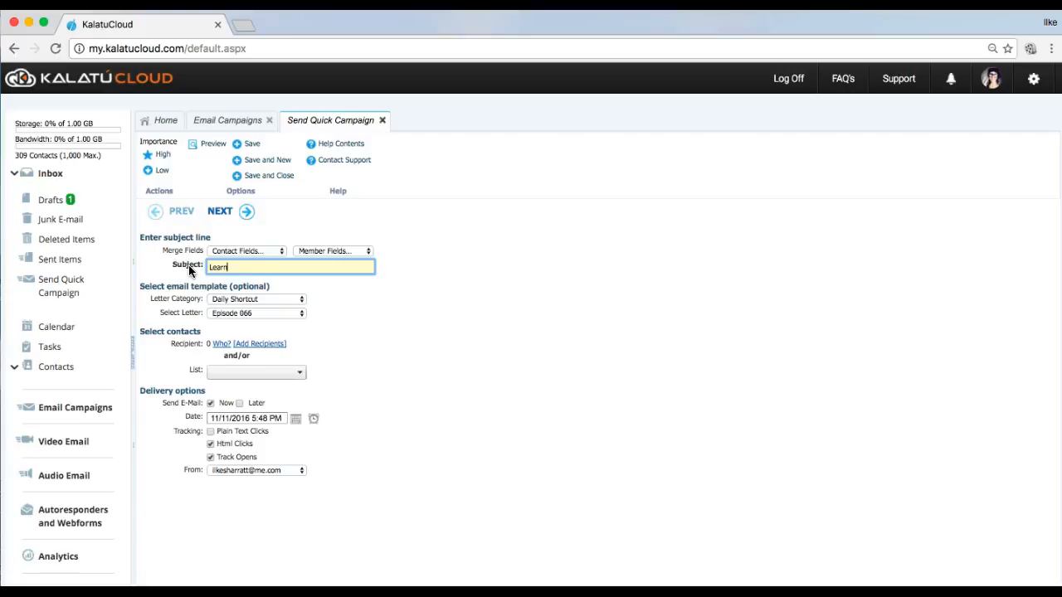
text(5 Gre)
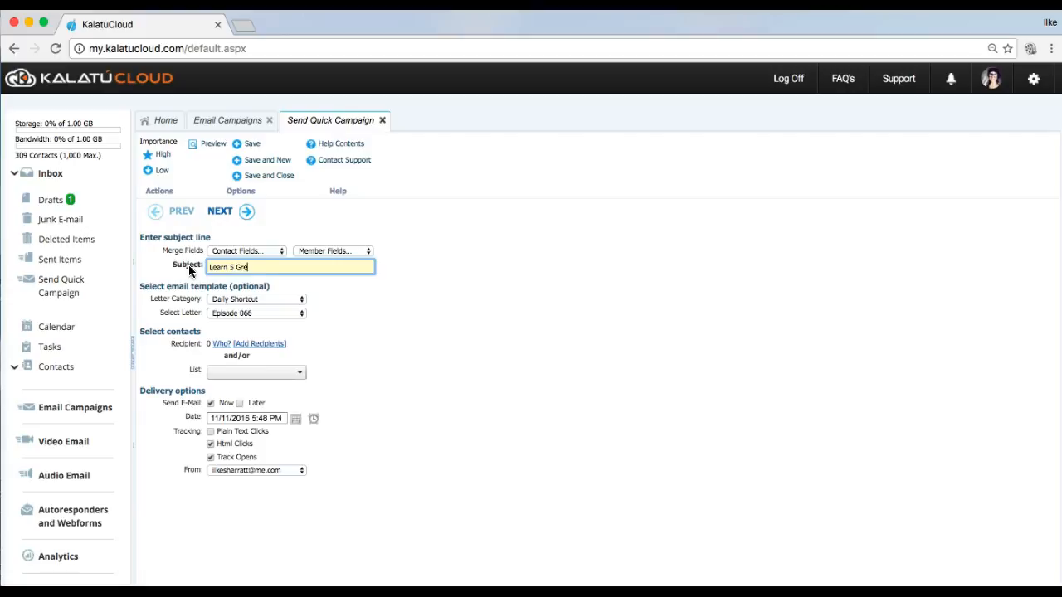
text(at Closing Techniques)
Step: Search the contacts by the recipient's first name and insert the "Unknown, Unknown" contact as the campaign recipient
click(249, 343)
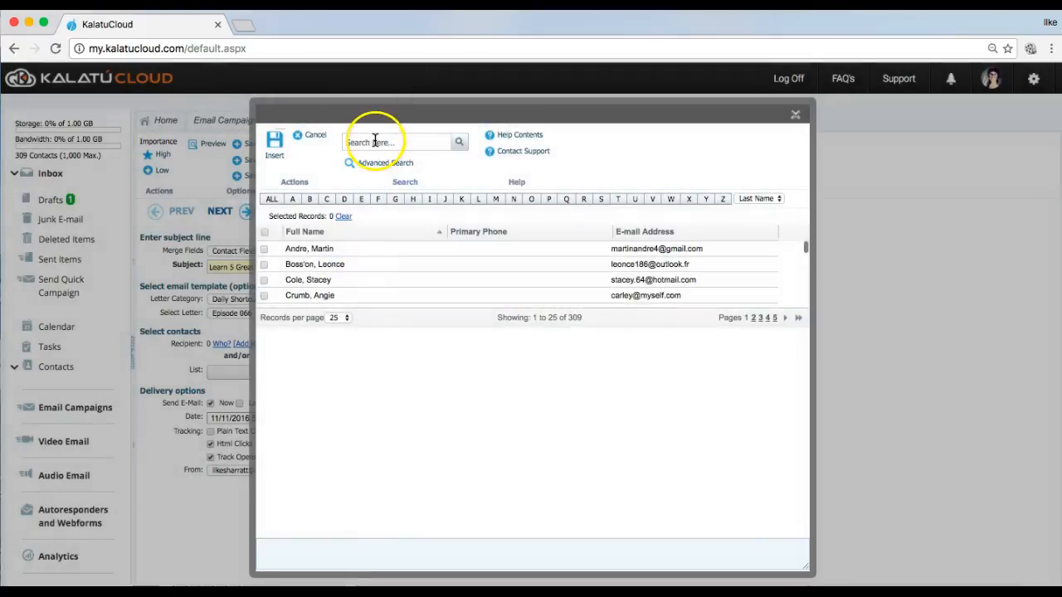
click(375, 141)
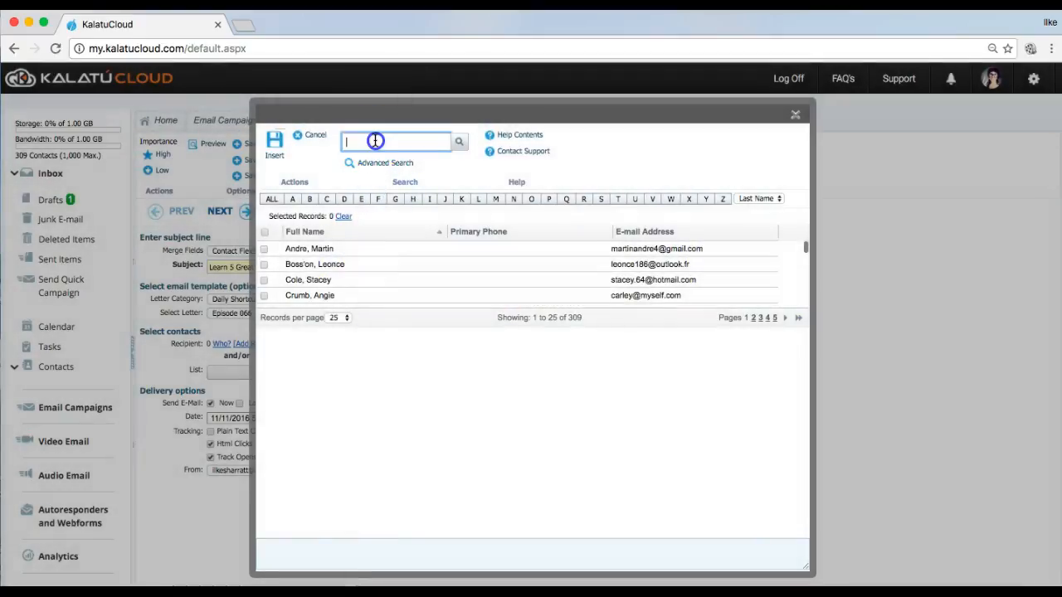
text(ilke)
key(Return)
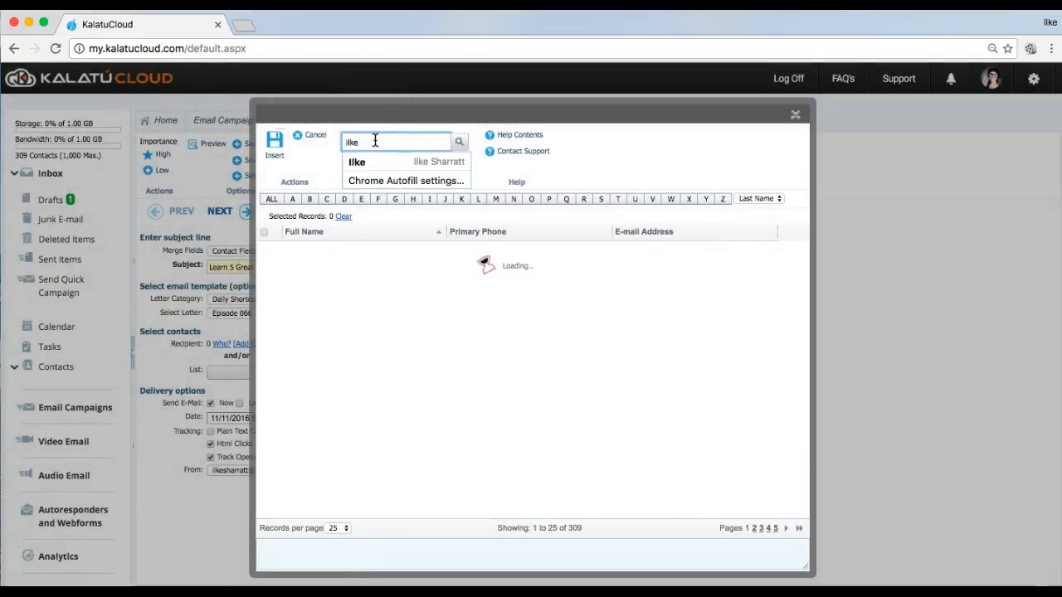
click(263, 264)
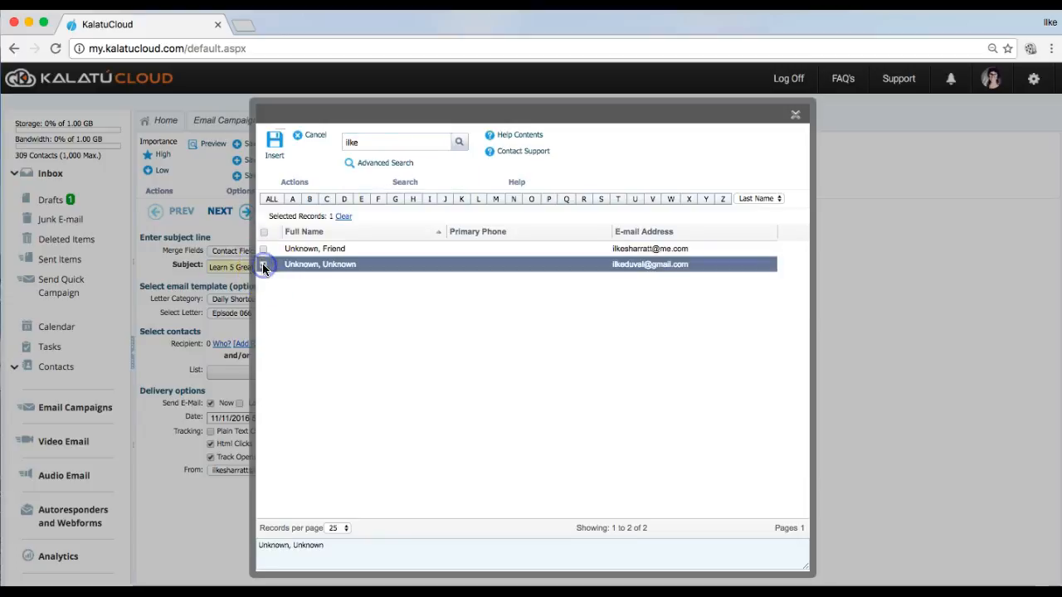
click(276, 149)
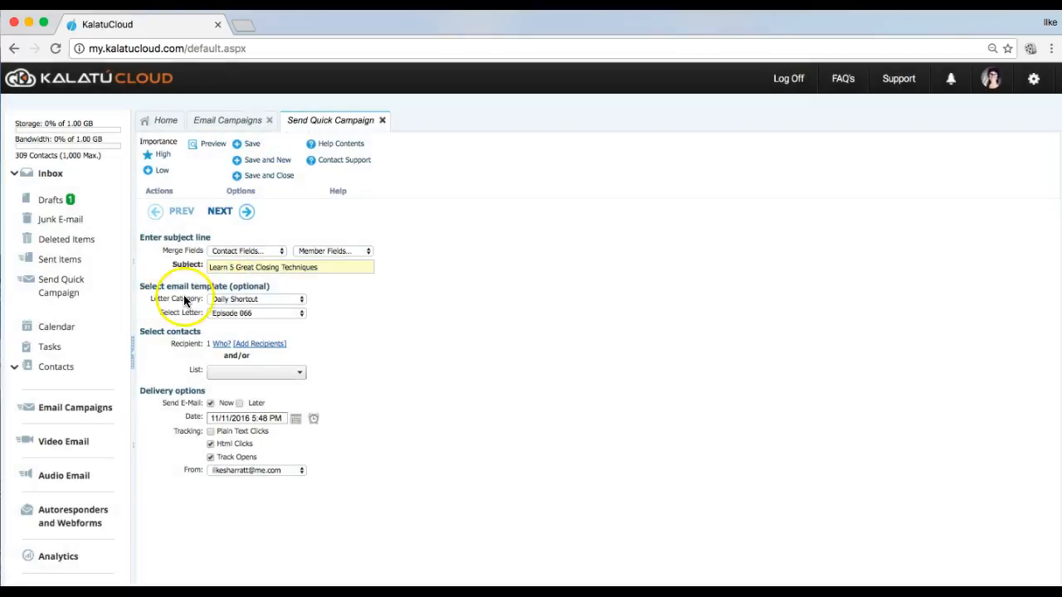
Step: Continue to the HTML message without choosing a list, and open its Article 01 block for editing in the Letter Builder
click(258, 371)
click(326, 345)
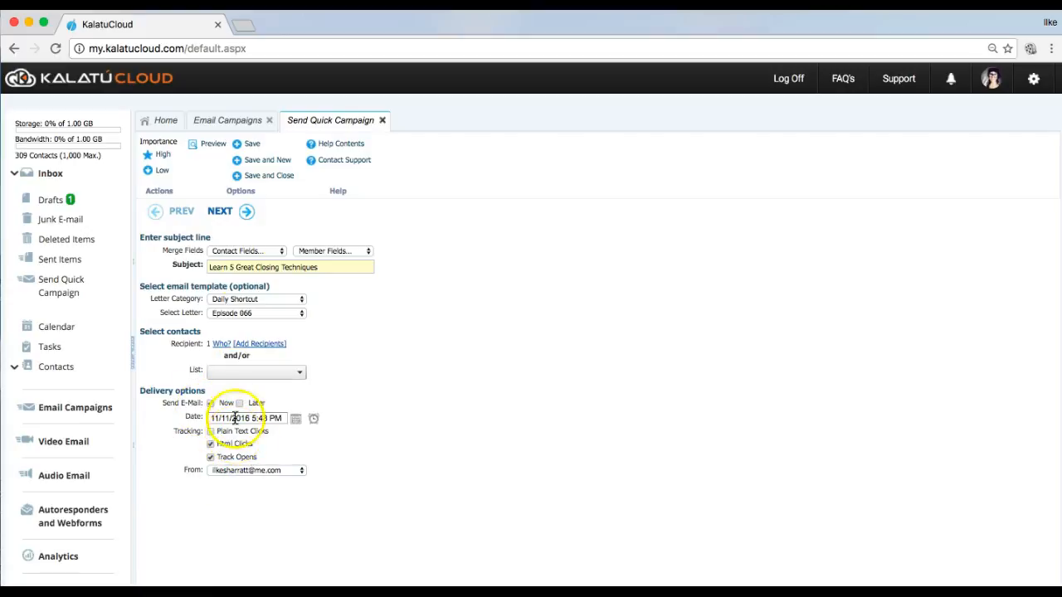
click(246, 213)
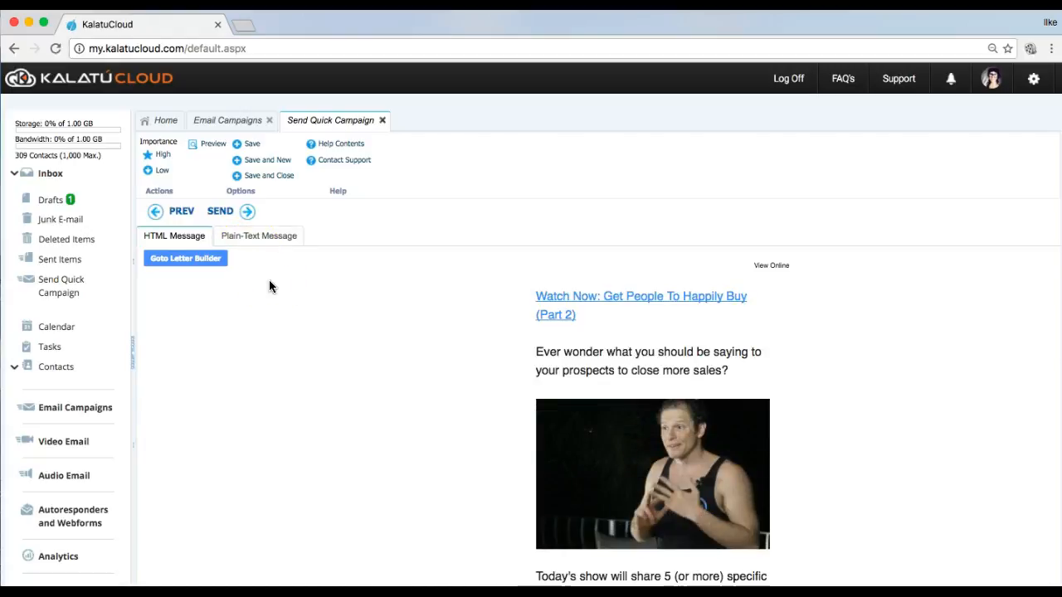
click(208, 260)
mouse_move(704, 228)
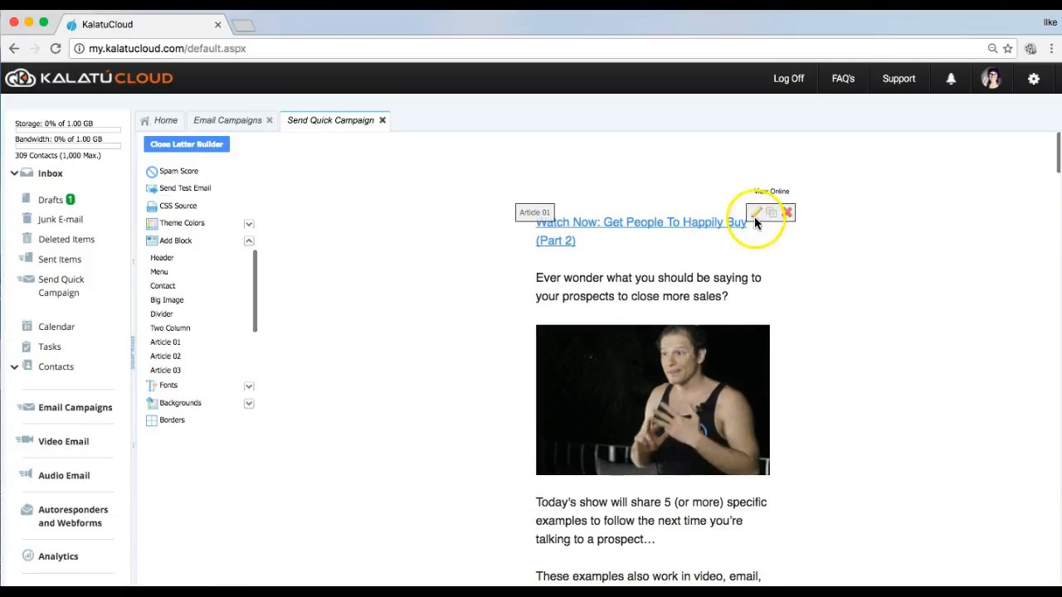
click(755, 218)
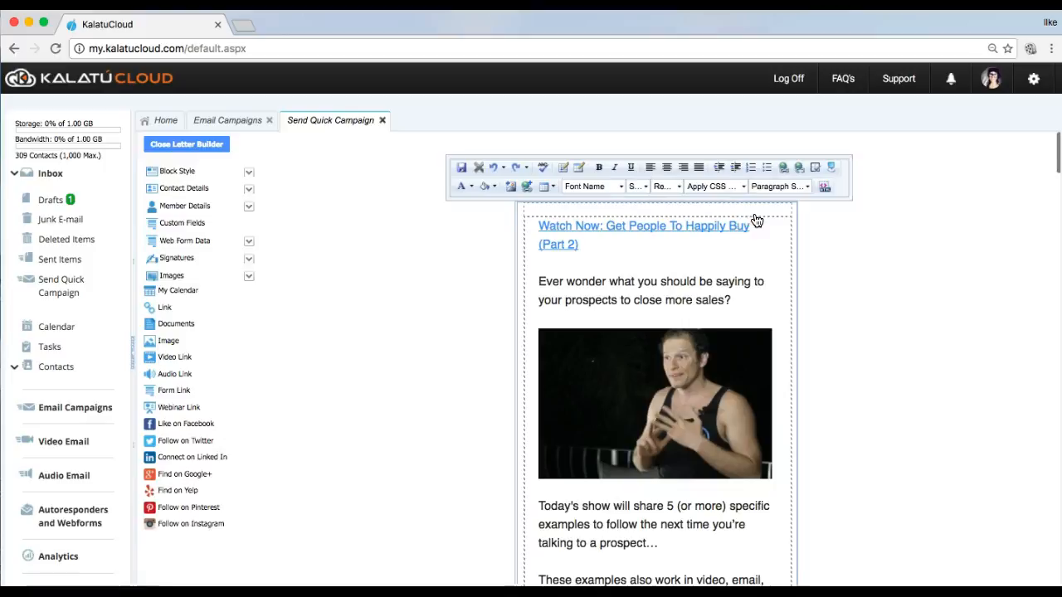
Step: Delete the photo and its extra line spacing below the "Ever wonder what you should be saying" paragraph
click(784, 432)
key(BackSpace)
key(BackSpace)
key(BackSpace)
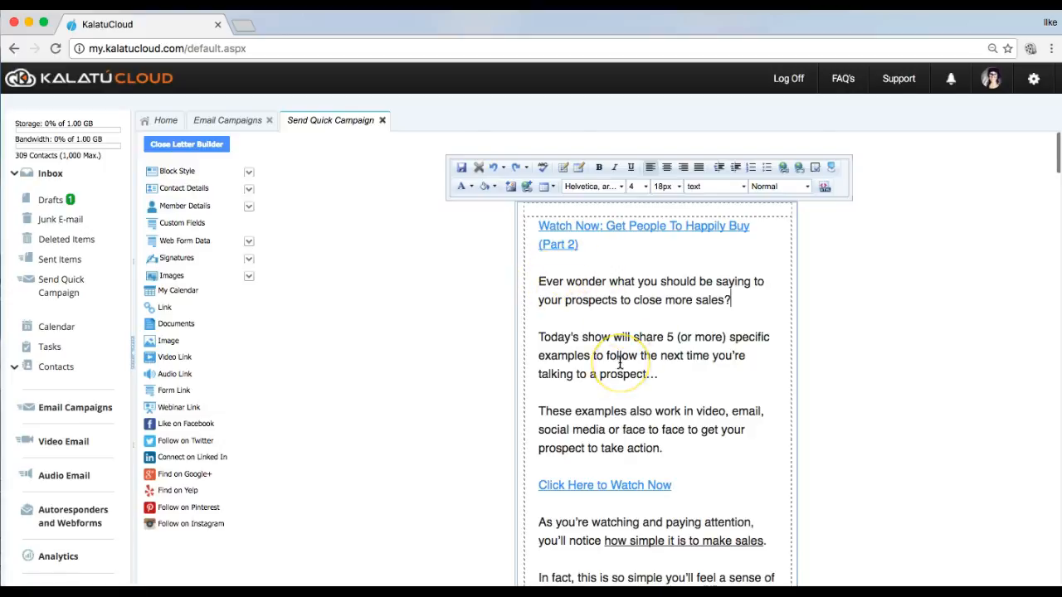
Step: Replace the %%MY_FIRST_NAME%% placeholder under "See you inside," with the first saved signature and save the block
scroll(620, 363, down, 8)
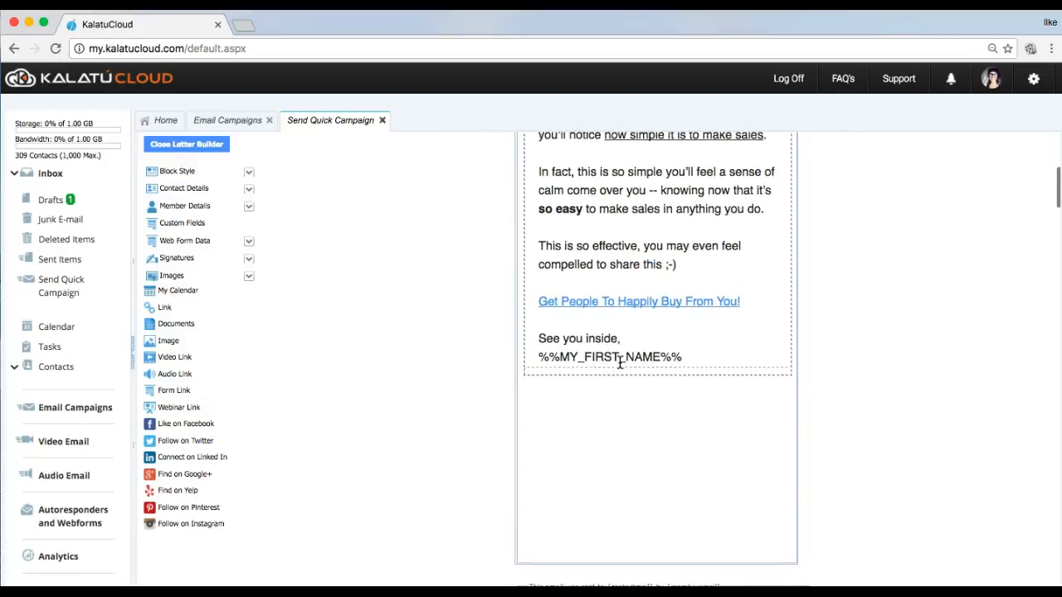
click(689, 355)
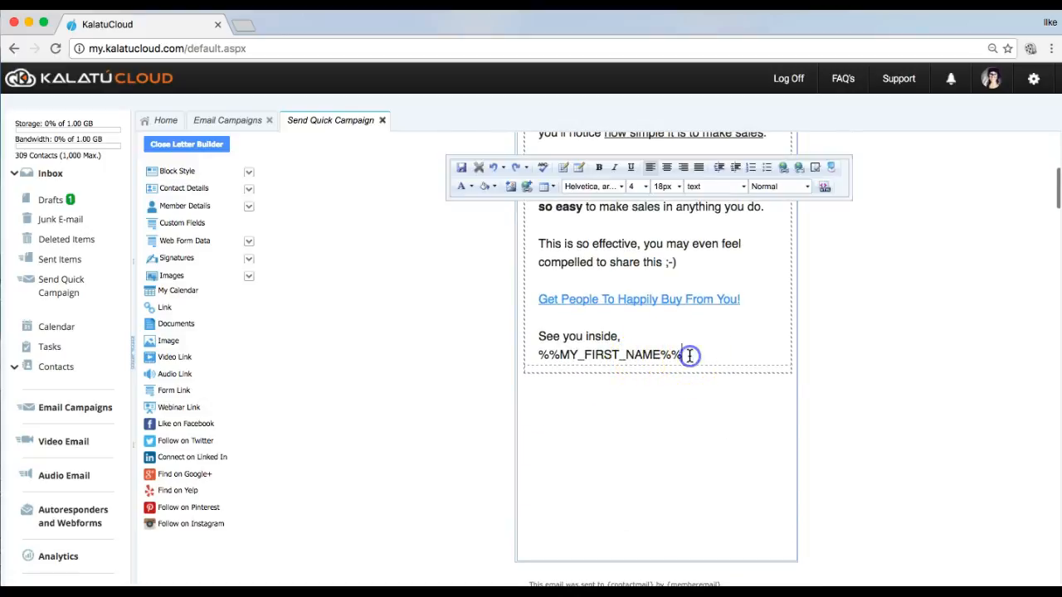
drag(689, 355, 540, 360)
key(BackSpace)
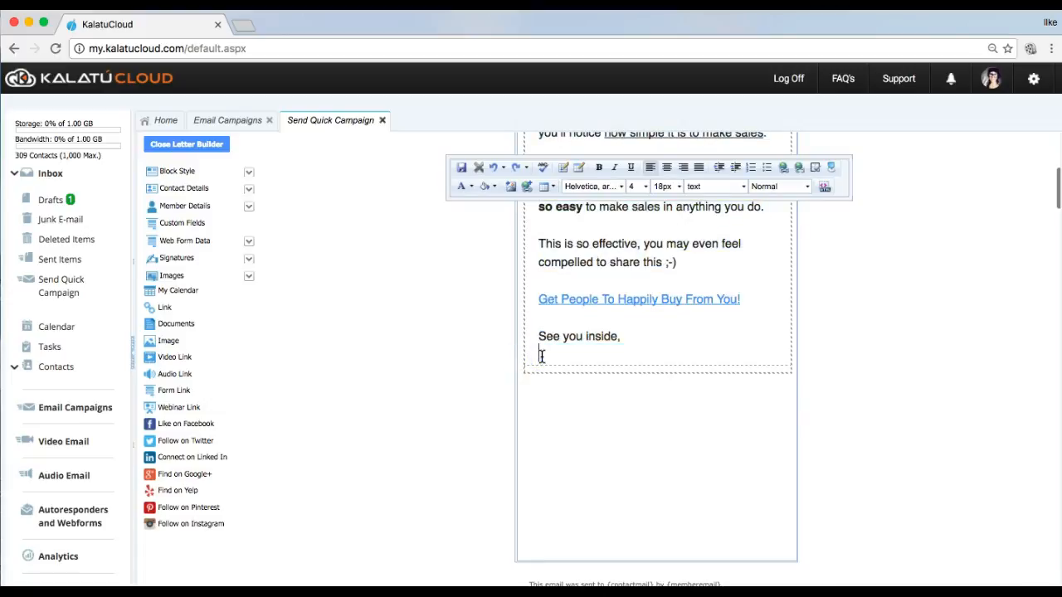
click(249, 260)
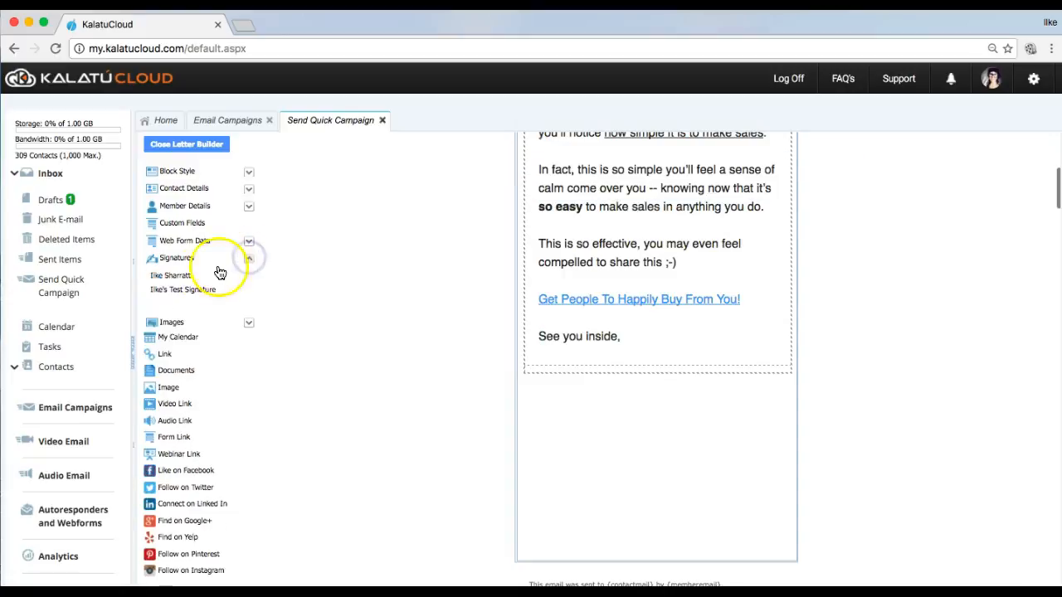
click(184, 280)
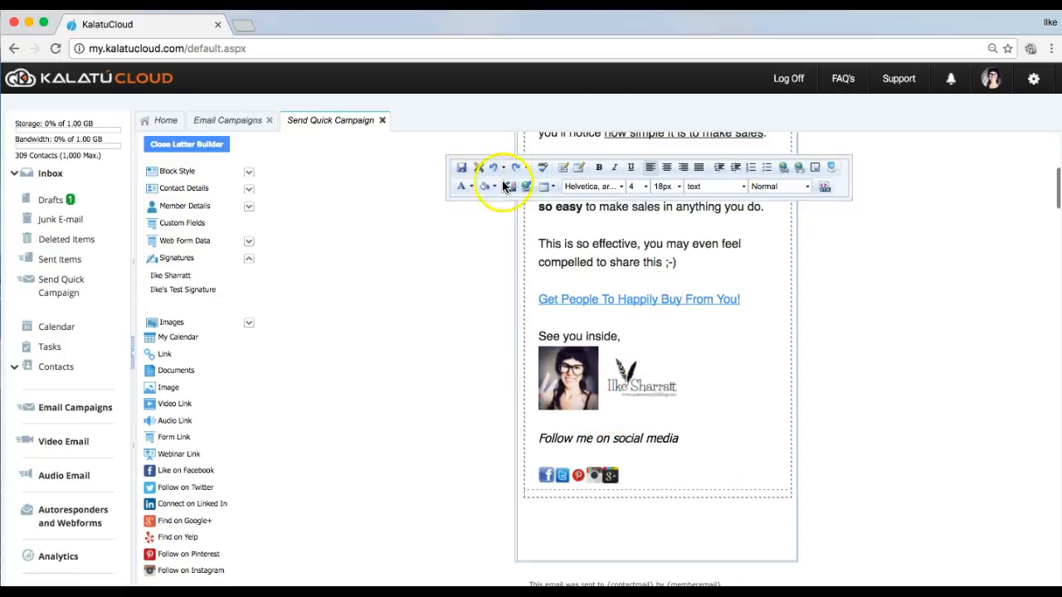
click(461, 175)
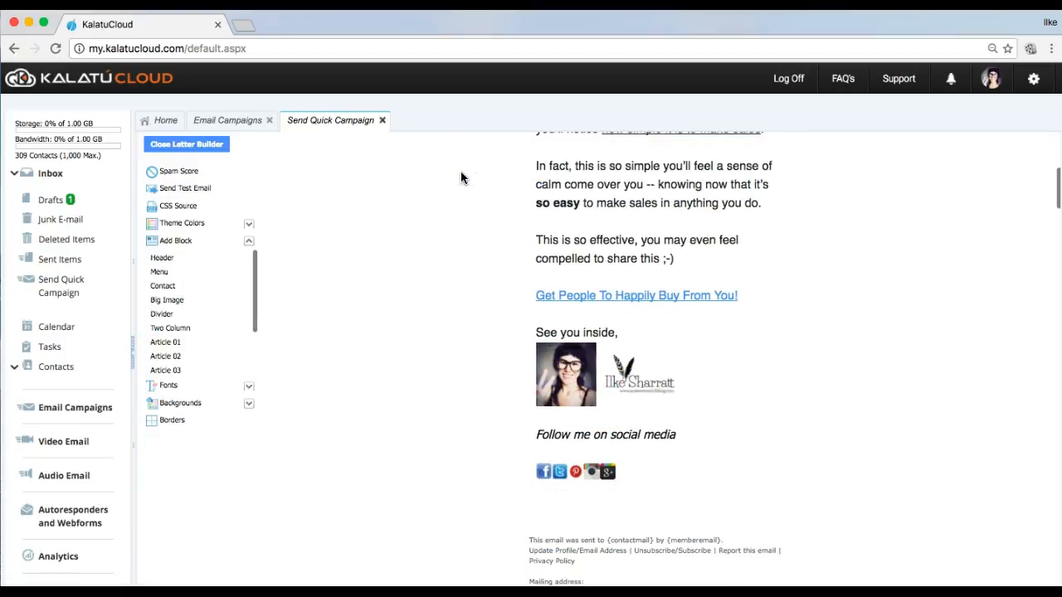
Step: Close the Letter Builder and send the campaign after checking the message, closing the delivery page
click(192, 145)
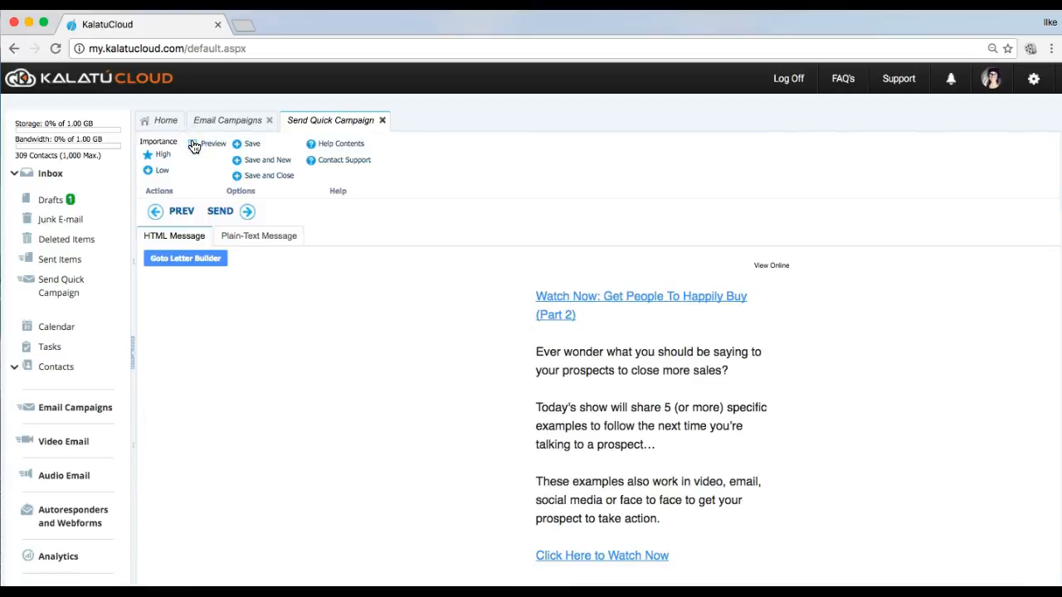
scroll(604, 398, down, 10)
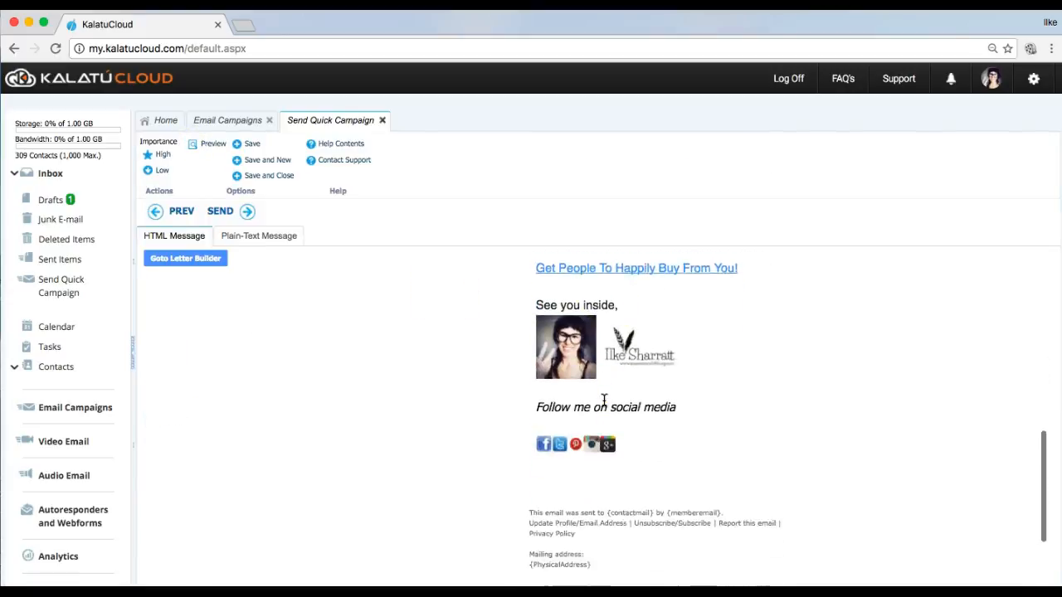
click(248, 212)
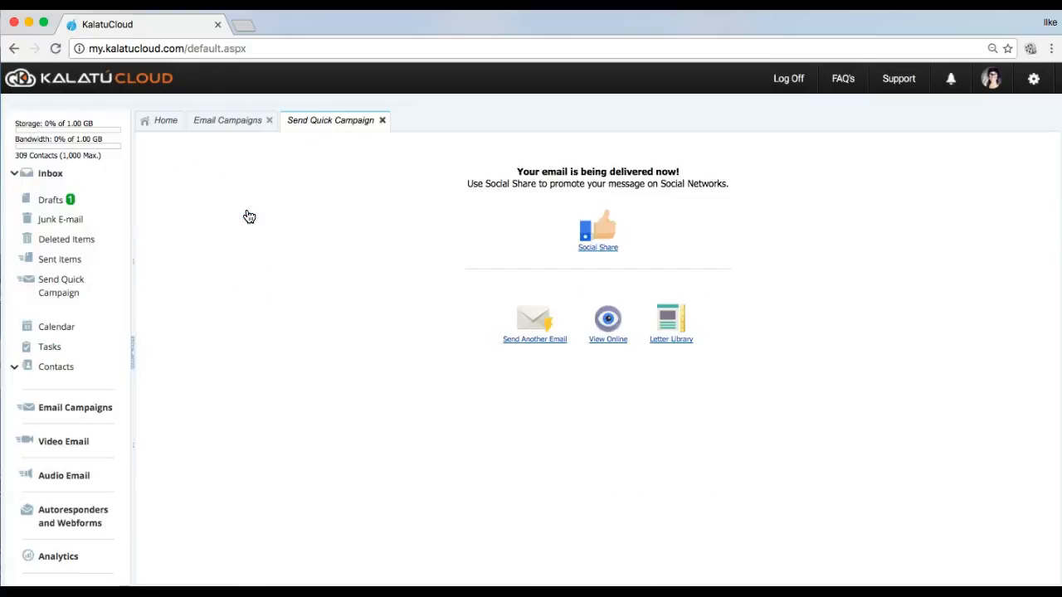
click(346, 179)
click(382, 120)
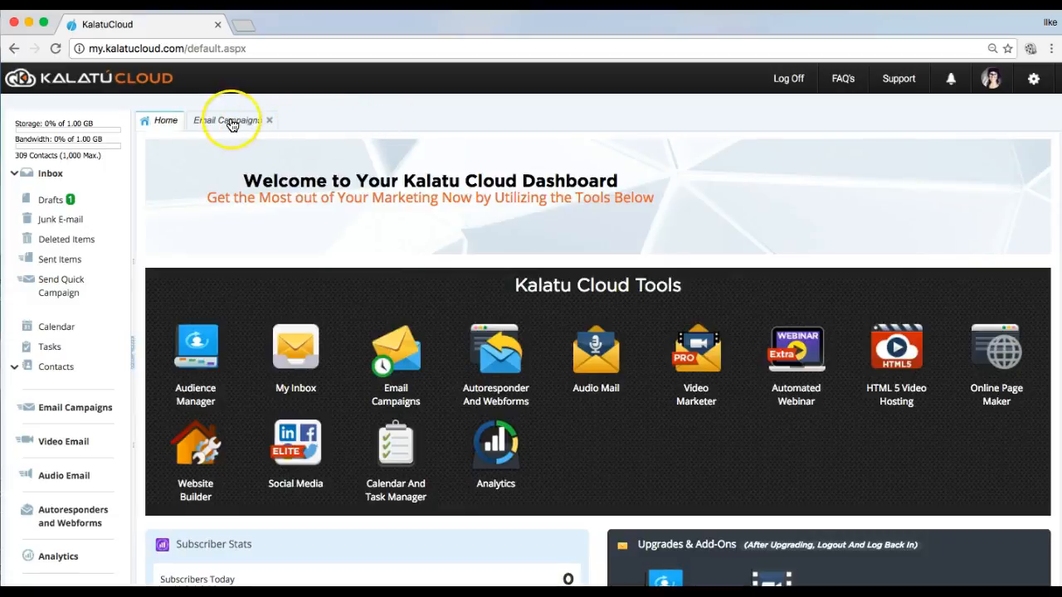
Step: Start another quick campaign from Email Campaigns and load the Episode 067 letter from the Daily Shortcut category
click(232, 123)
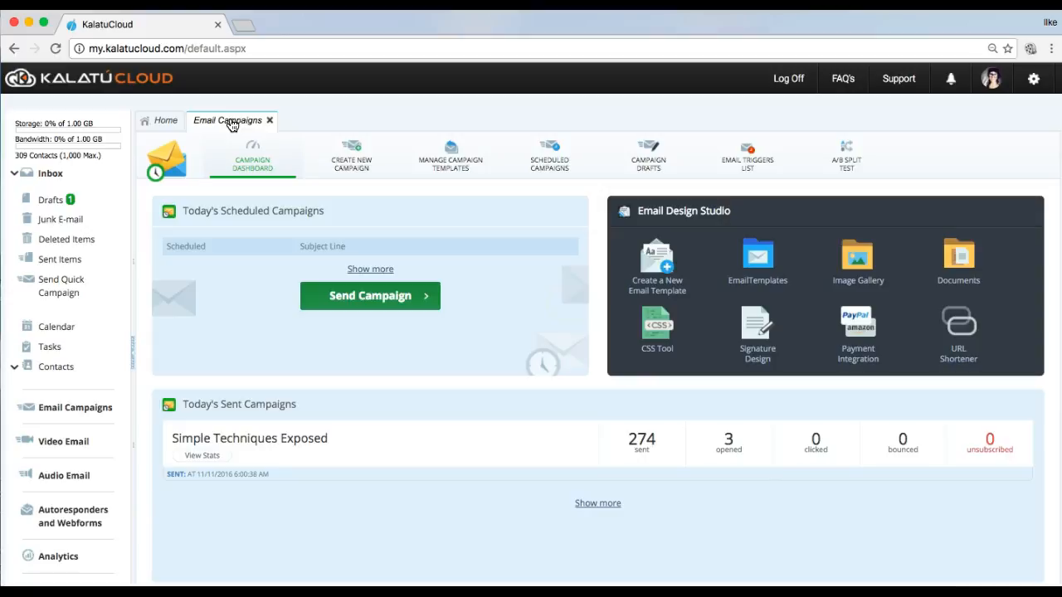
click(370, 296)
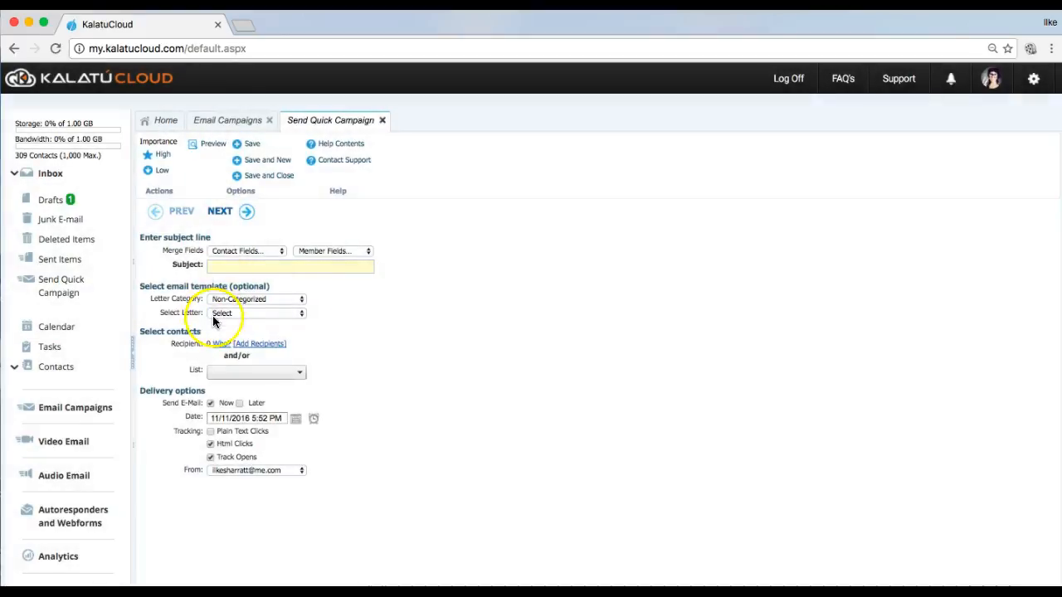
click(244, 299)
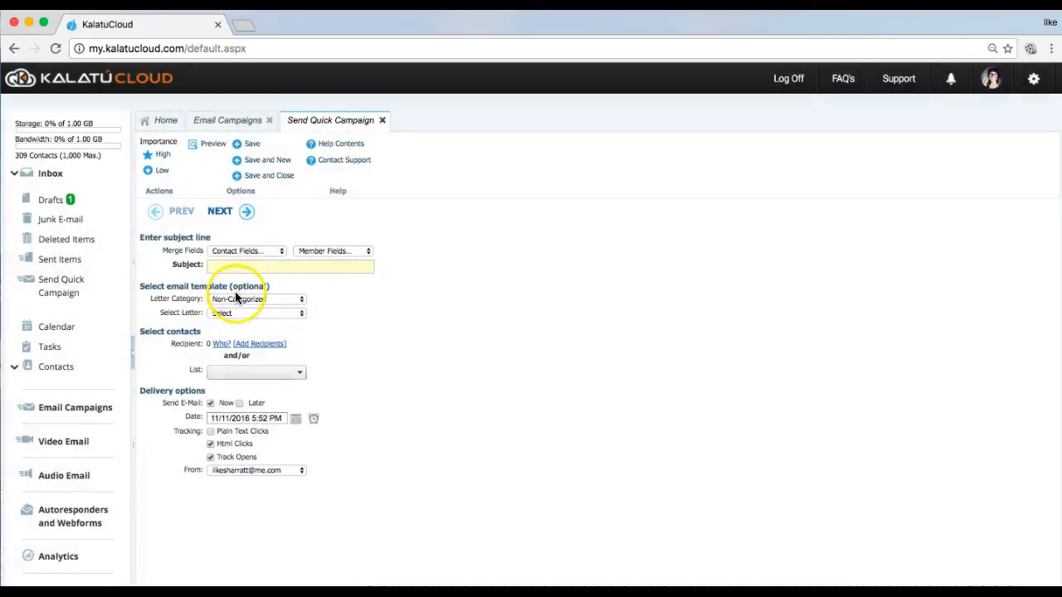
click(238, 308)
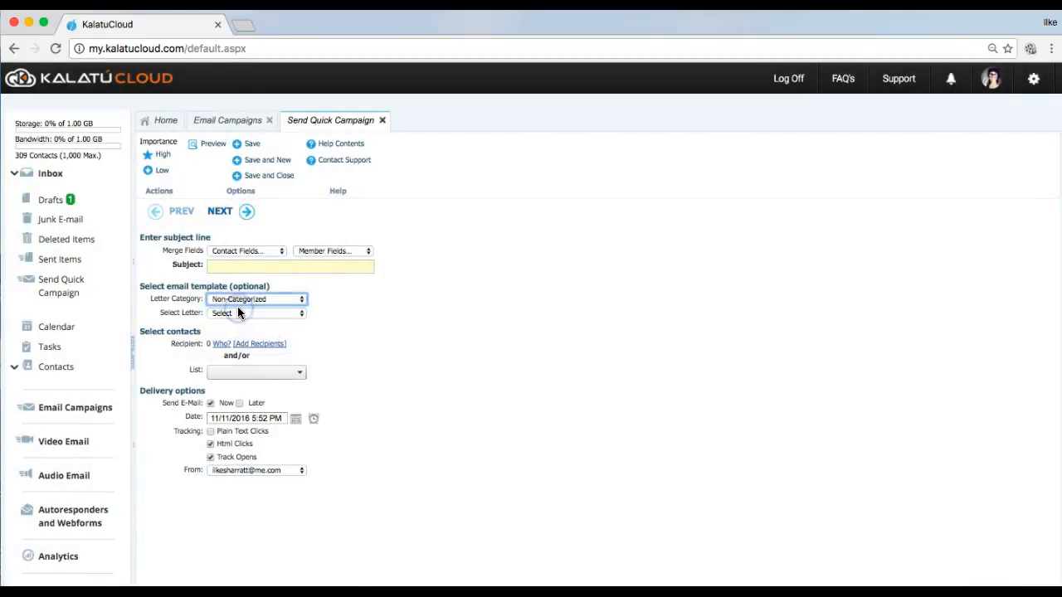
click(234, 313)
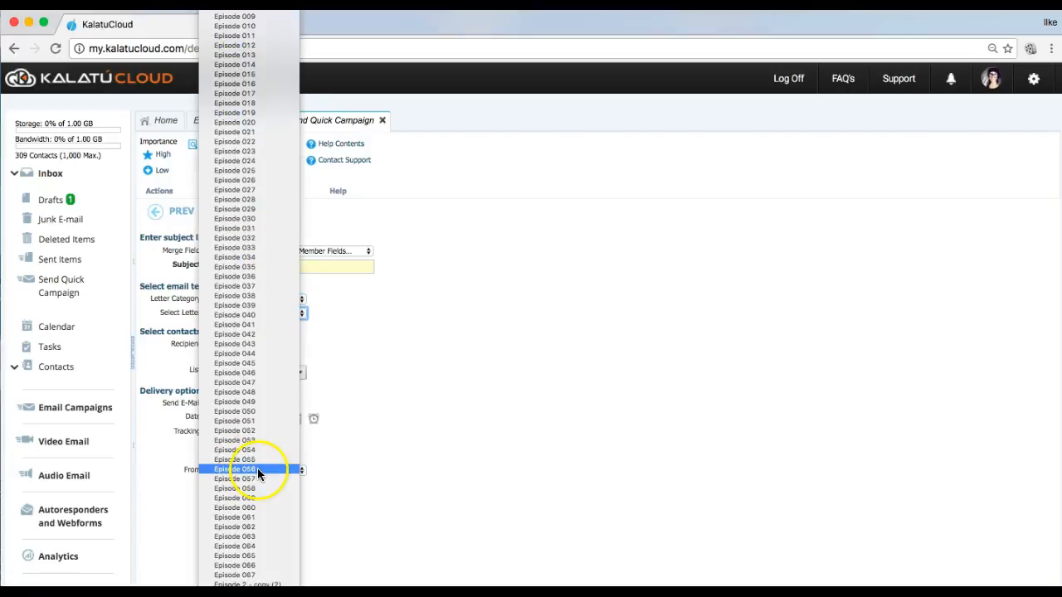
click(257, 575)
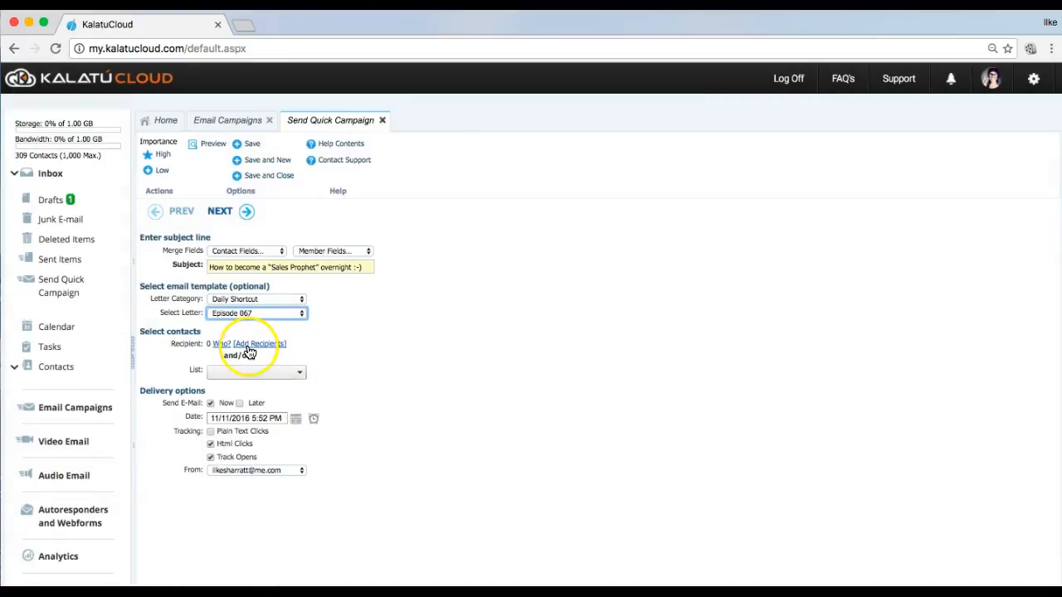
Step: Select all contact lists as the campaign's recipients
click(231, 371)
click(217, 387)
click(403, 348)
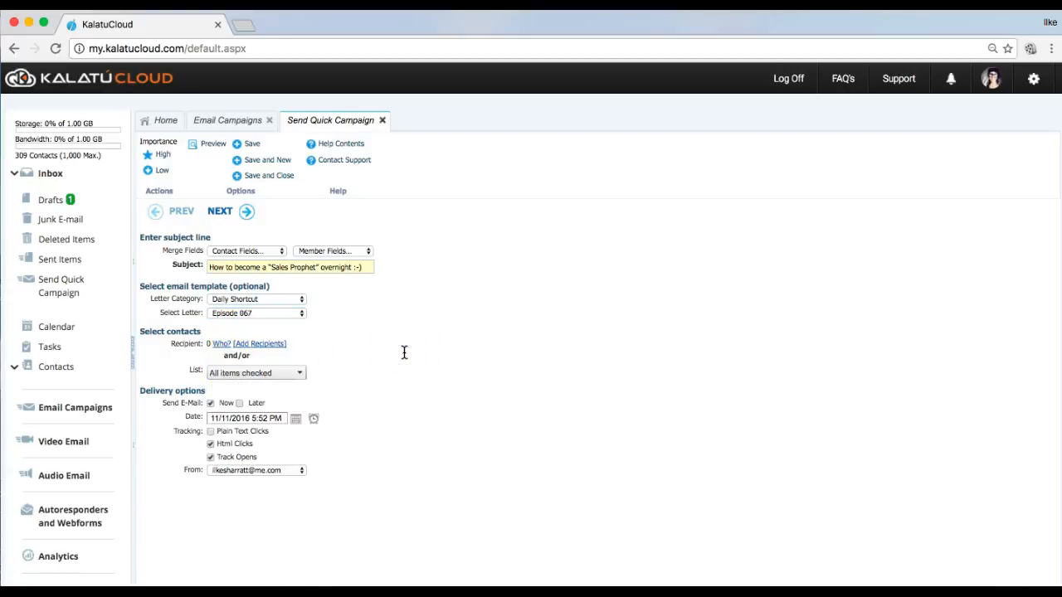
Step: Schedule the campaign for later delivery on 12/11/2016 (12 November) at 6:00 AM
click(238, 402)
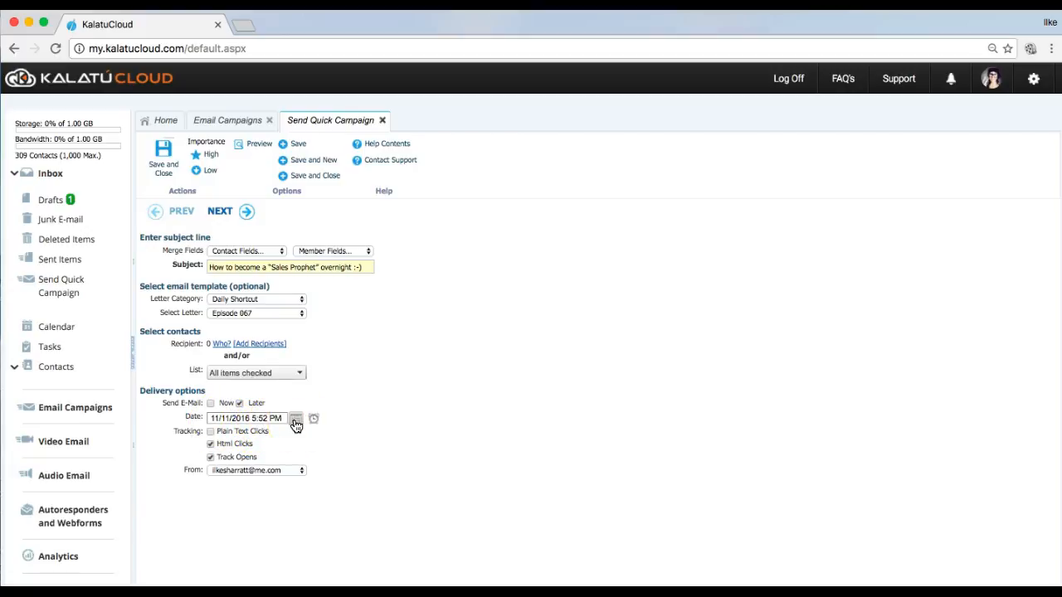
click(295, 420)
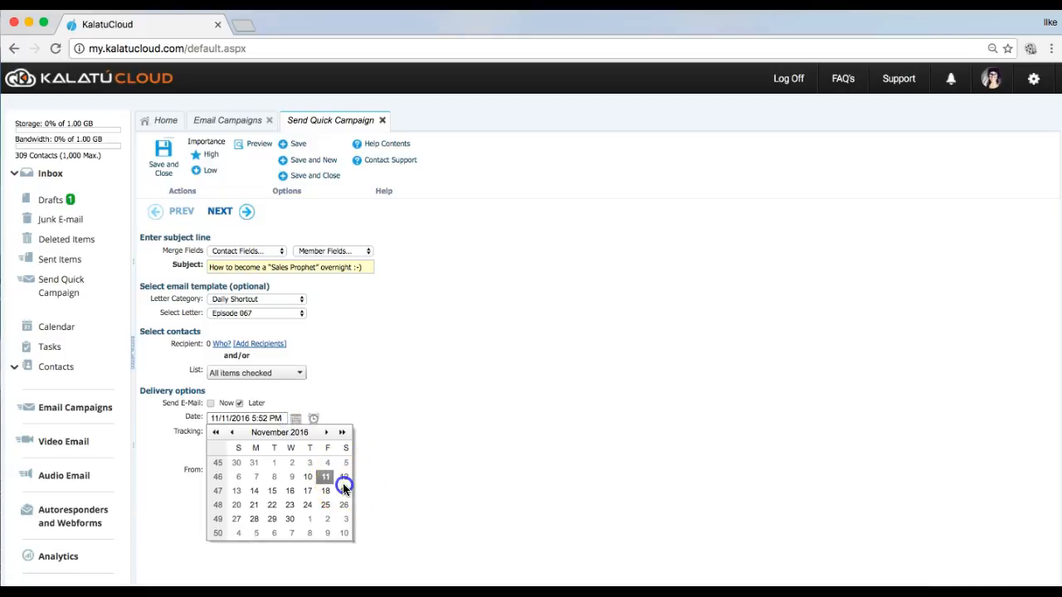
click(344, 481)
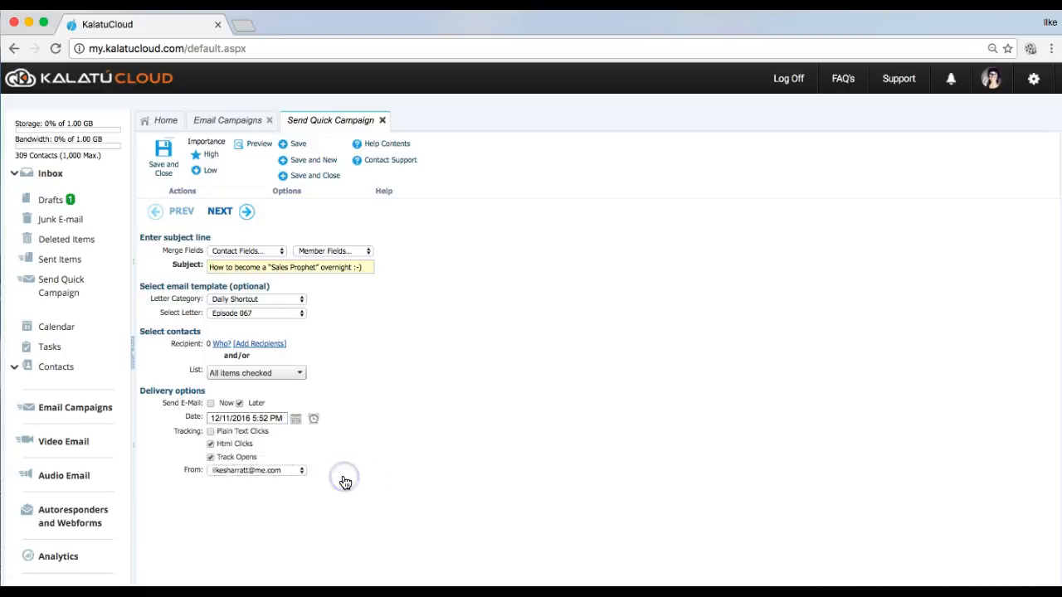
click(314, 419)
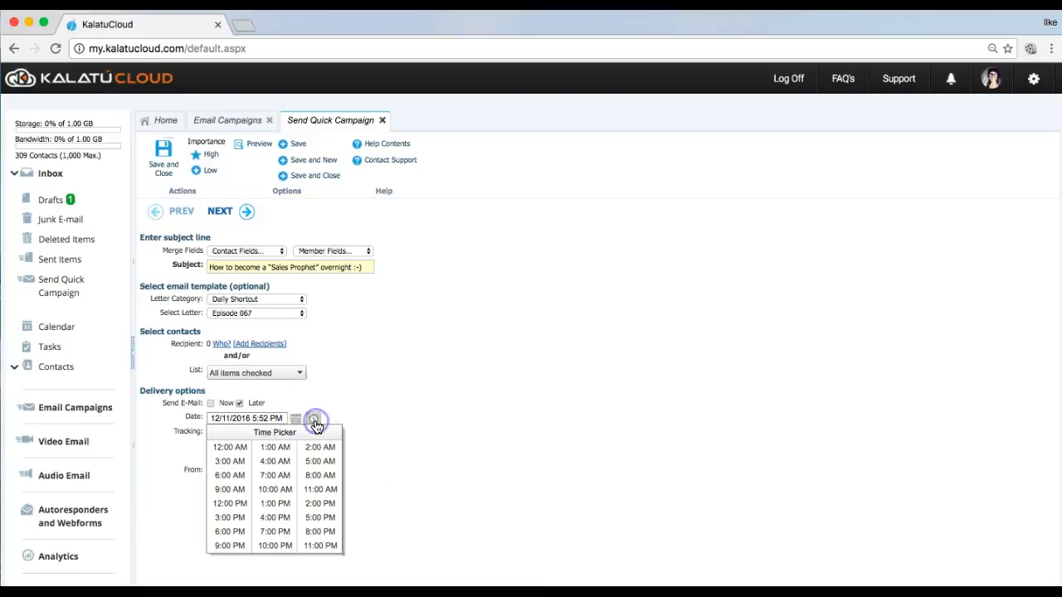
click(245, 478)
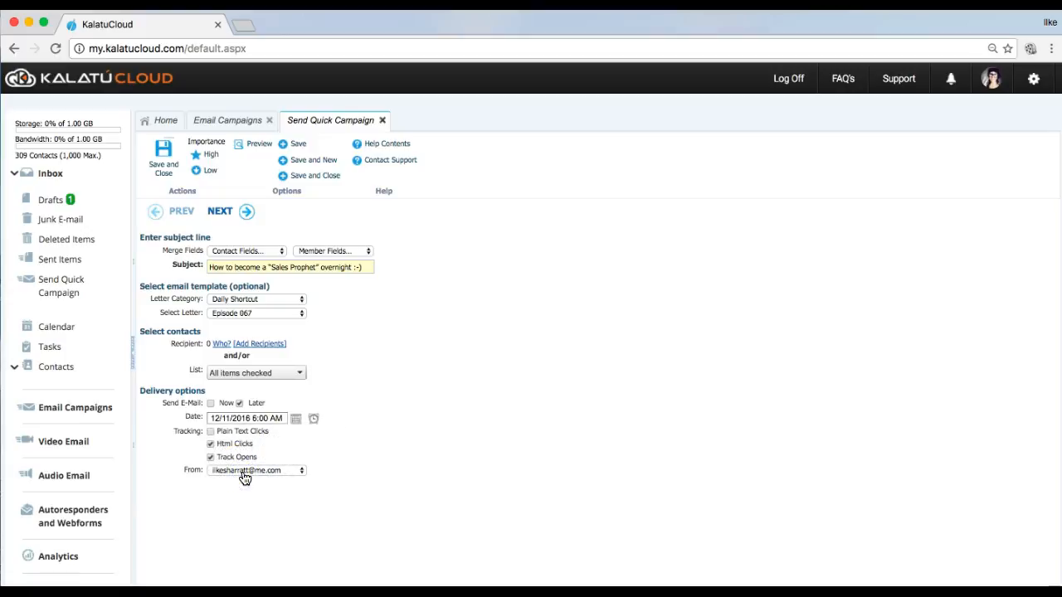
Step: Keep the letter's subject line, continue to the HTML message, and open its main text block for editing in the Letter Builder
click(209, 267)
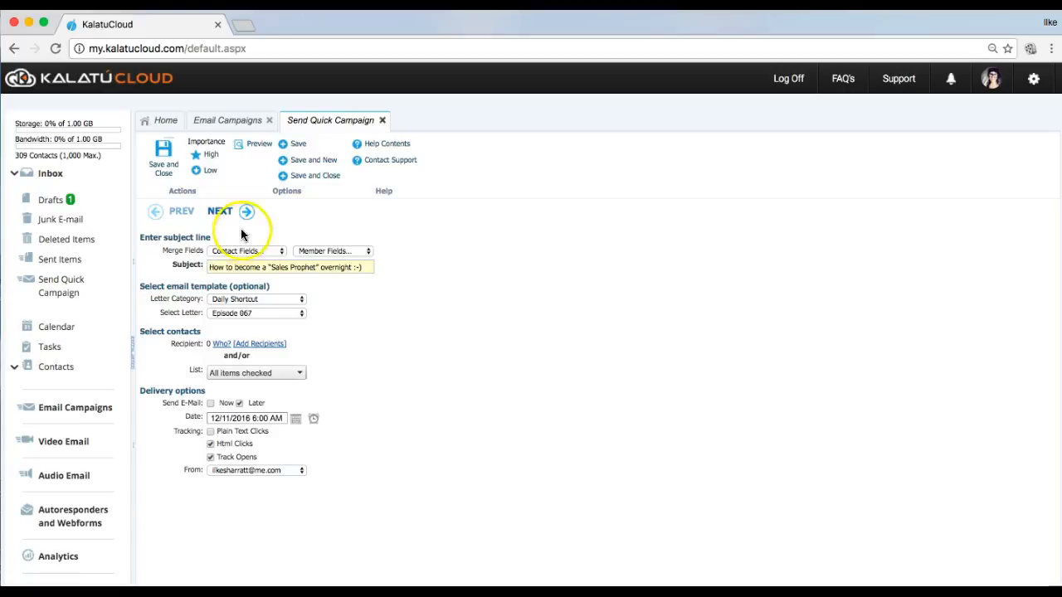
double_click(216, 268)
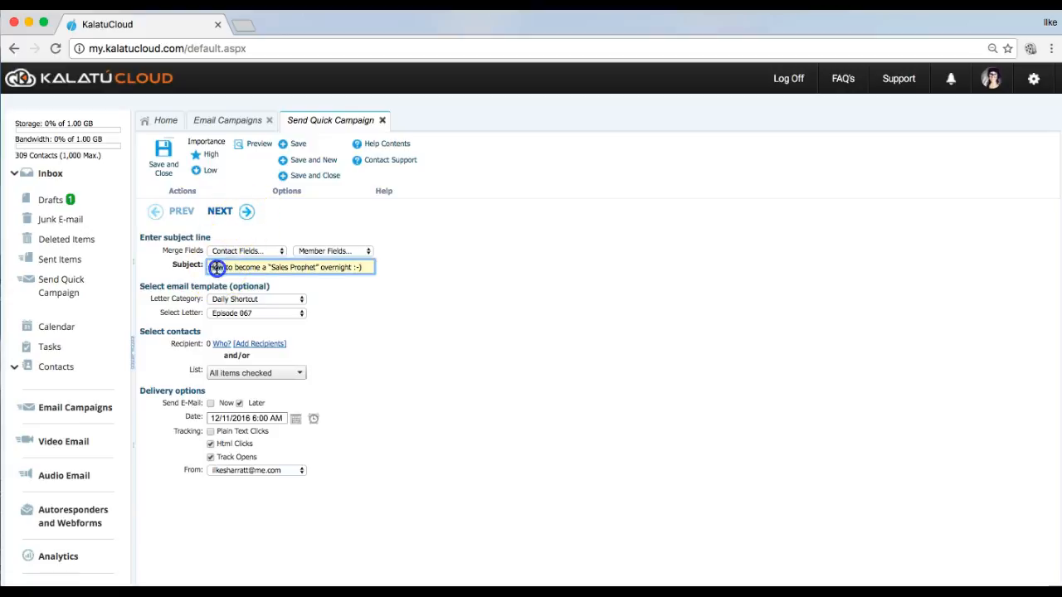
click(249, 218)
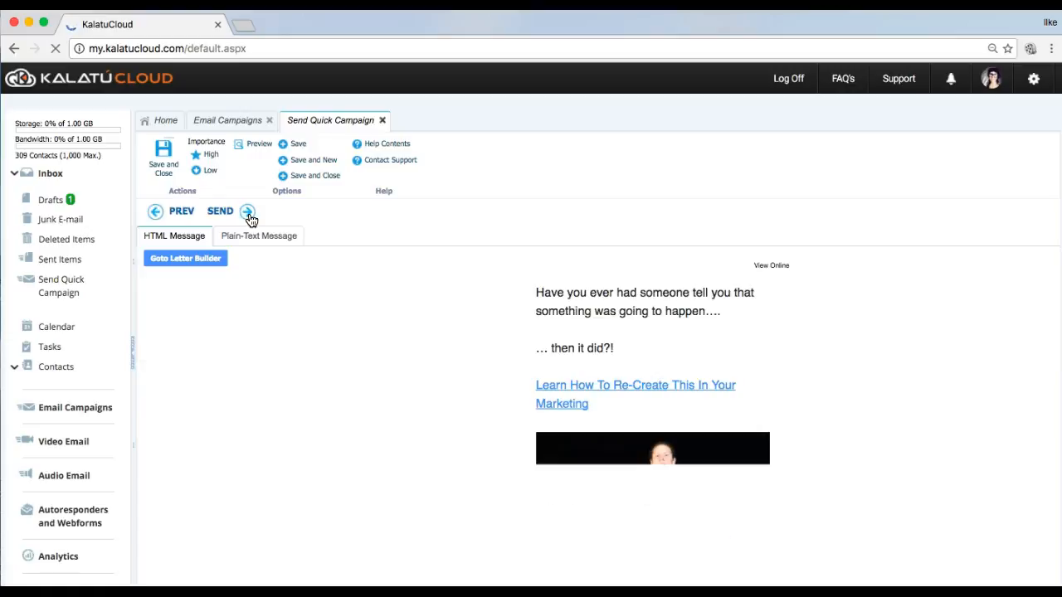
click(185, 259)
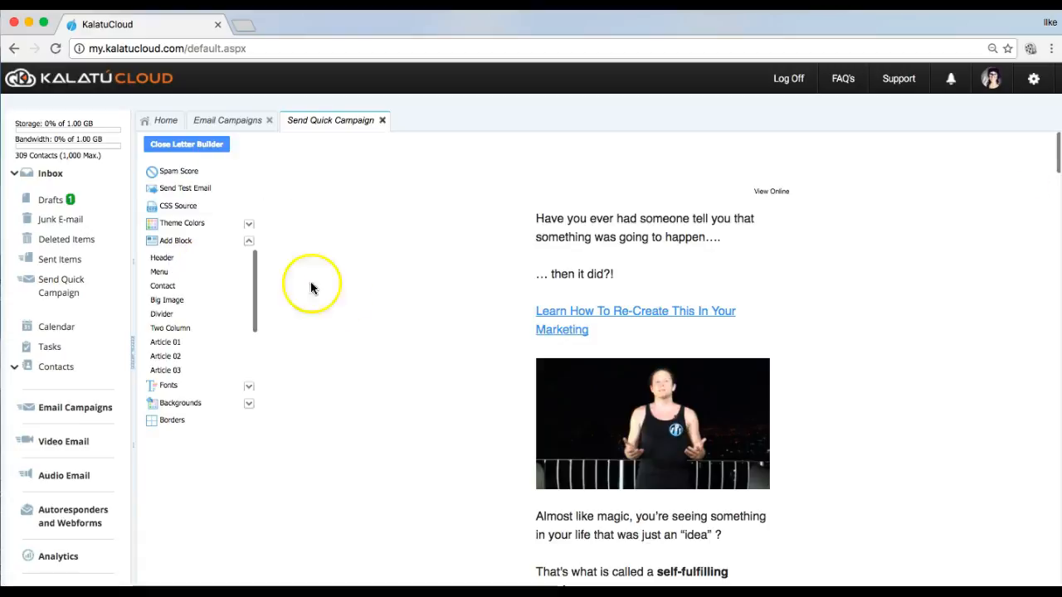
mouse_move(703, 221)
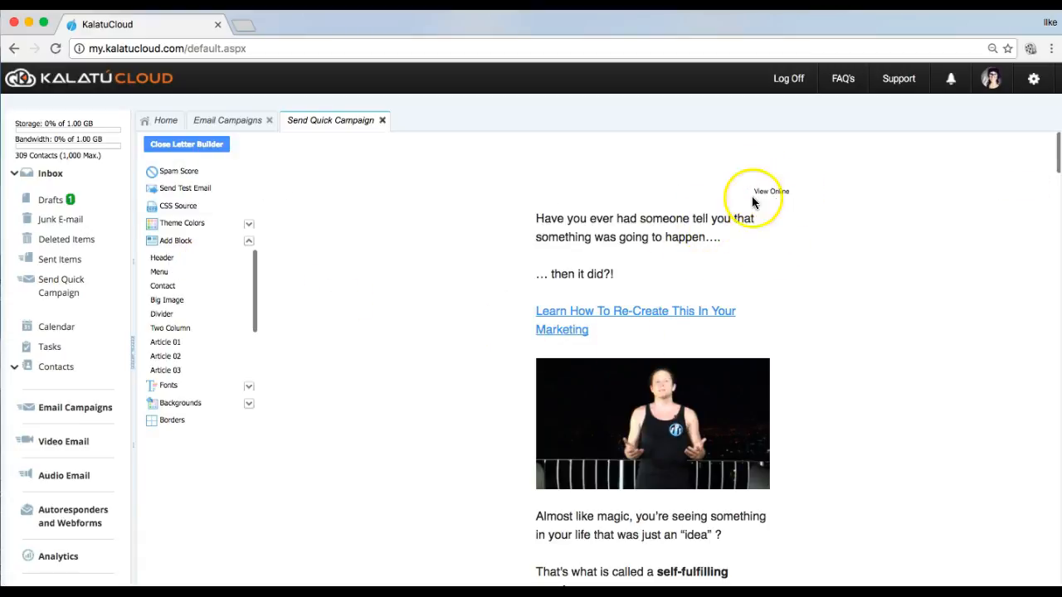
mouse_move(752, 263)
click(756, 216)
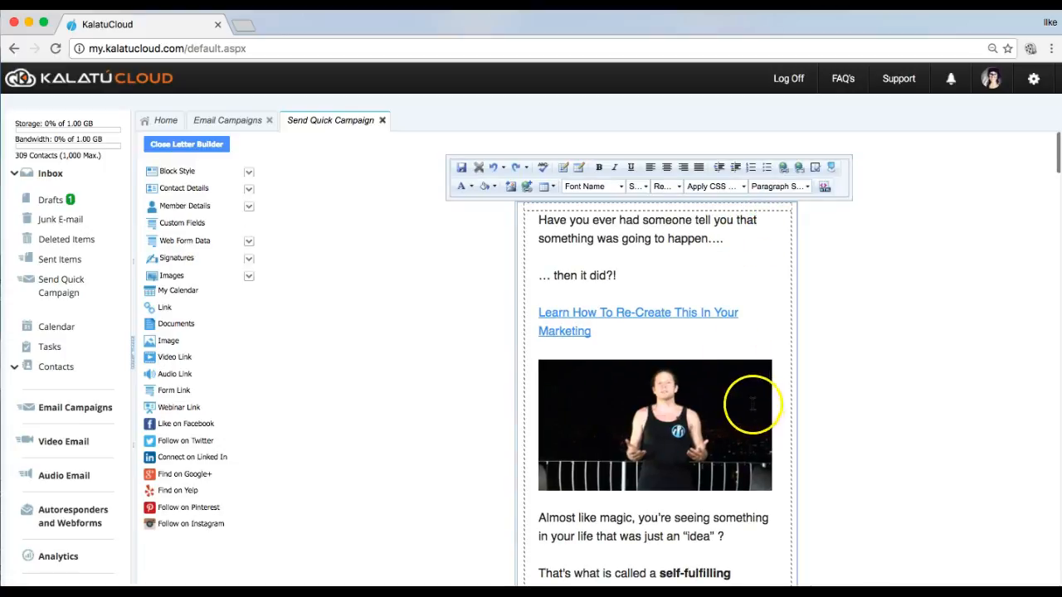
Step: Delete the photo and its blank line below the "Learn How To Re-Create This In Your Marketing" link
click(778, 434)
key(BackSpace)
key(BackSpace)
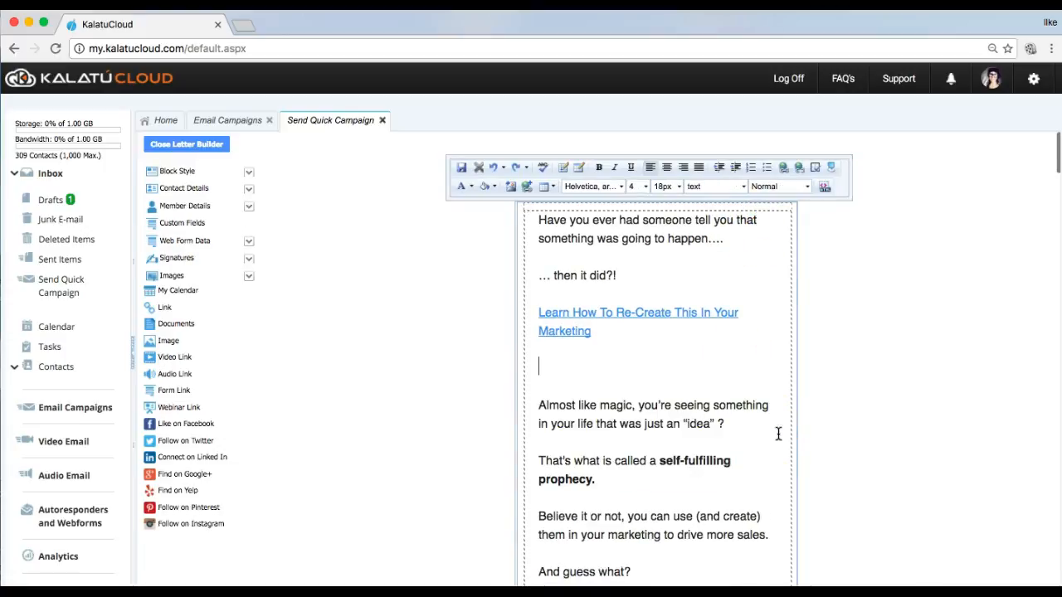
click(728, 361)
click(651, 270)
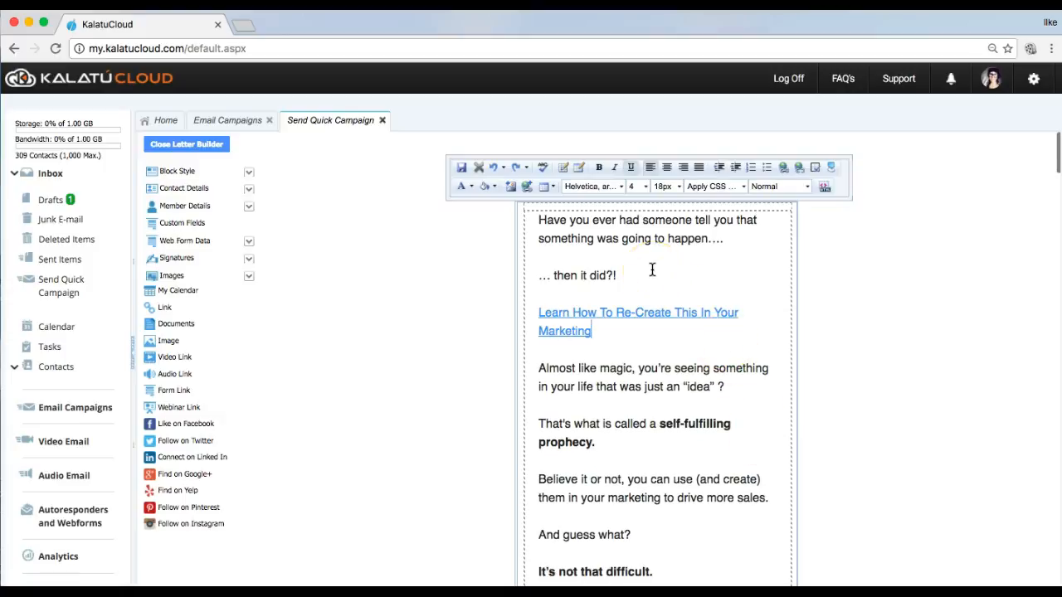
Step: Join the opening lines into one sentence ending "something was going to happen… then it did?!", removing the line break and extra dots
click(589, 250)
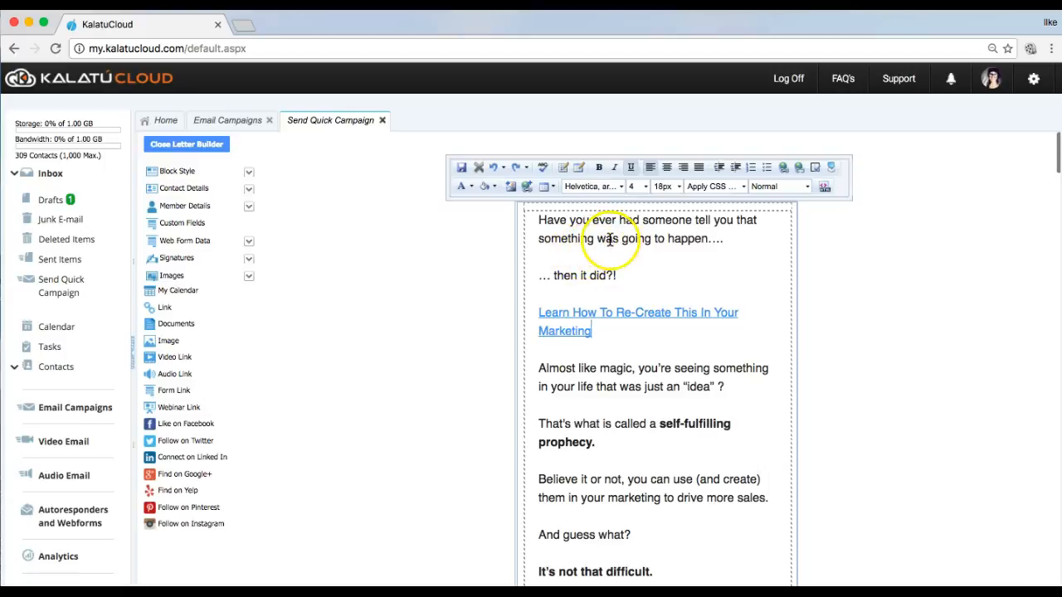
click(584, 278)
click(541, 276)
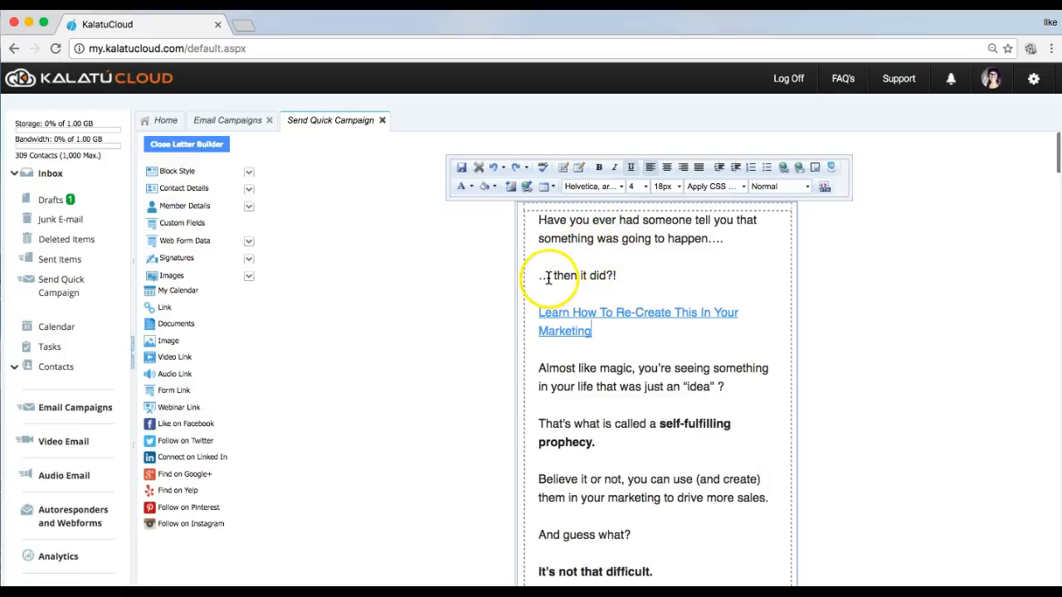
key(BackSpace)
key(BackSpace)
key(BackSpace)
key(BackSpace)
key(BackSpace)
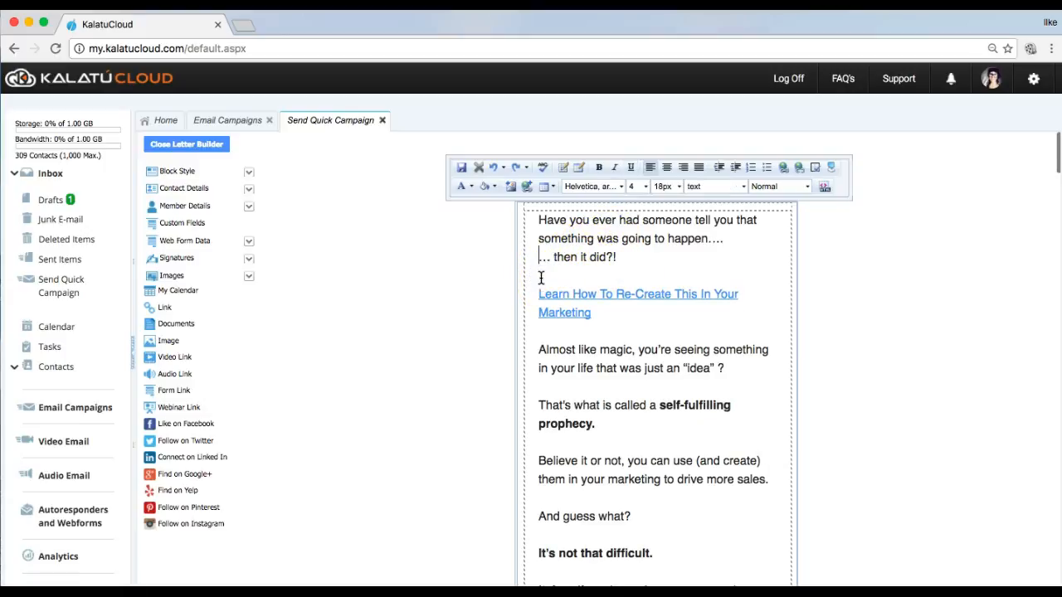
text(n)
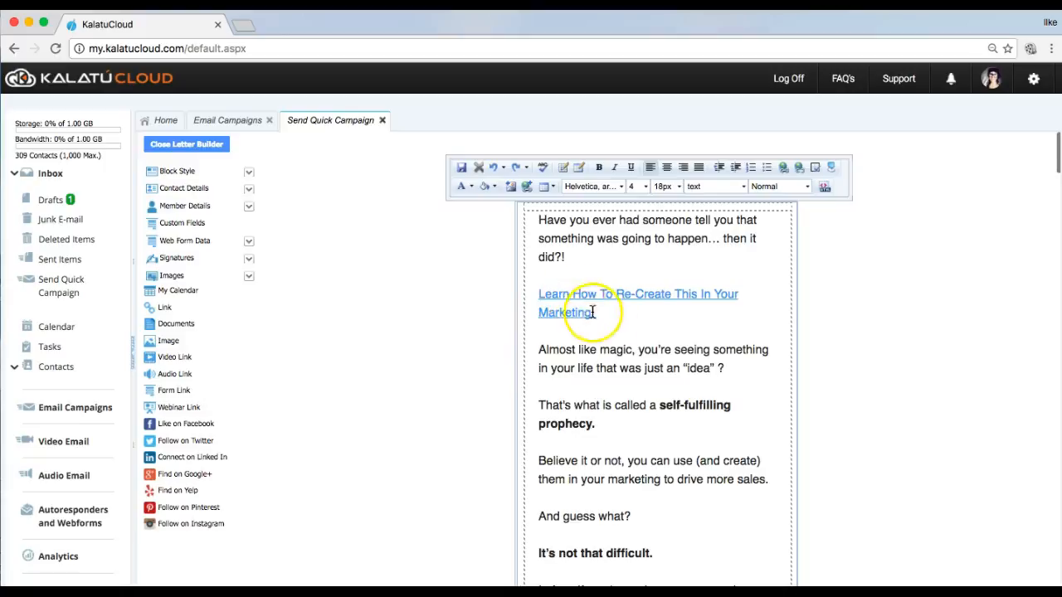
Step: Replace the %%MY_FIRST_NAME%% placeholder under "See you inside," with the first saved signature, and save the text block
scroll(606, 327, down, 2)
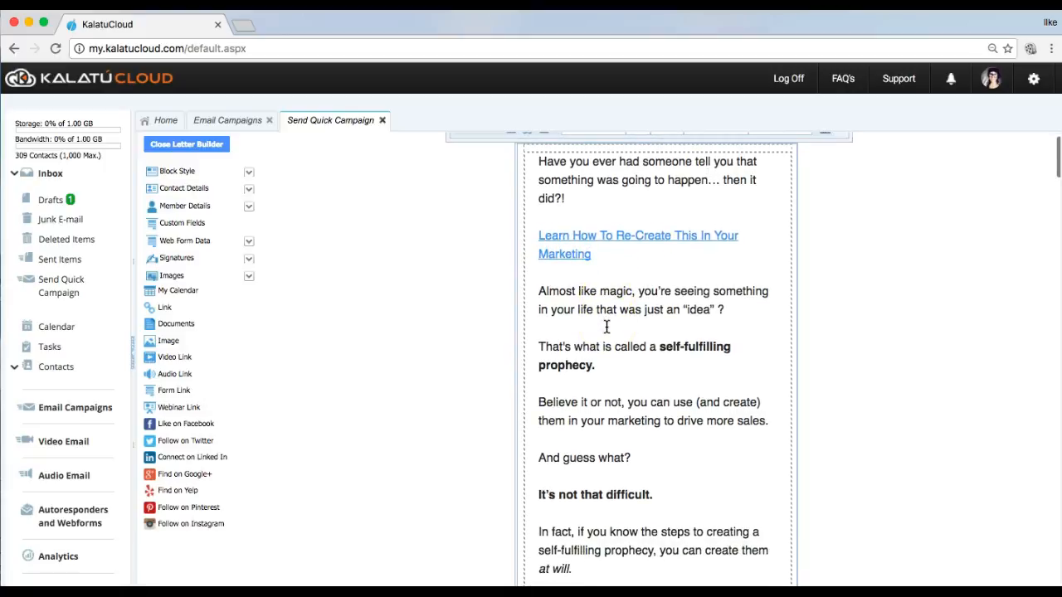
scroll(606, 327, down, 2)
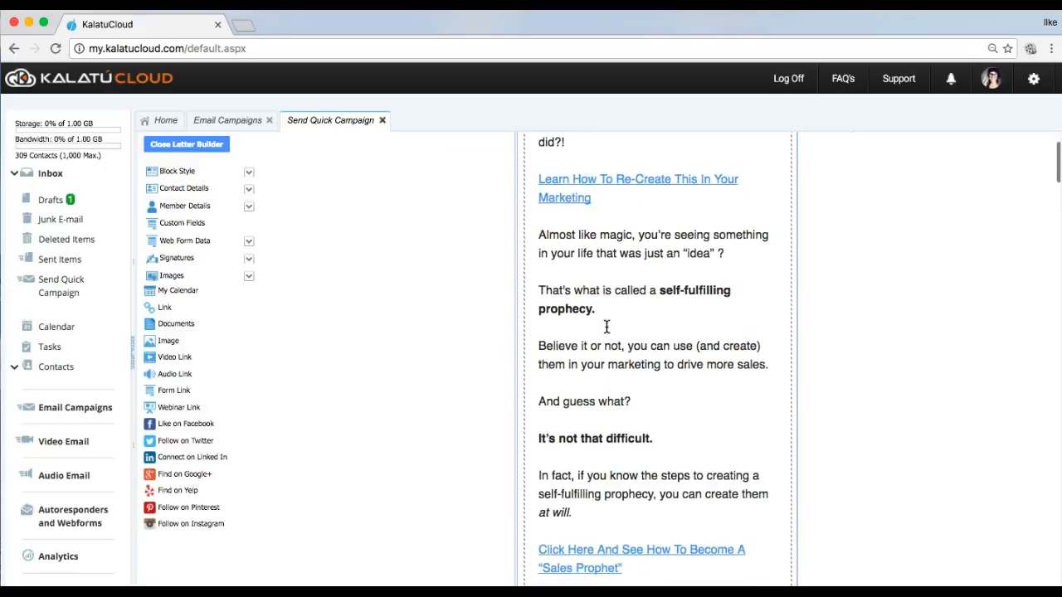
scroll(606, 327, down, 1)
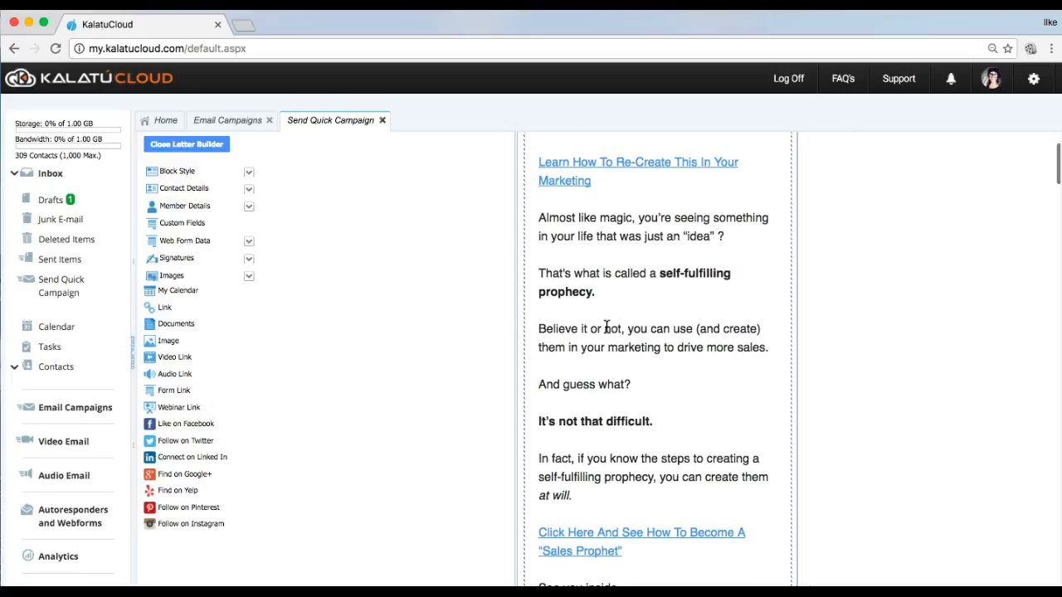
scroll(606, 326, down, 2)
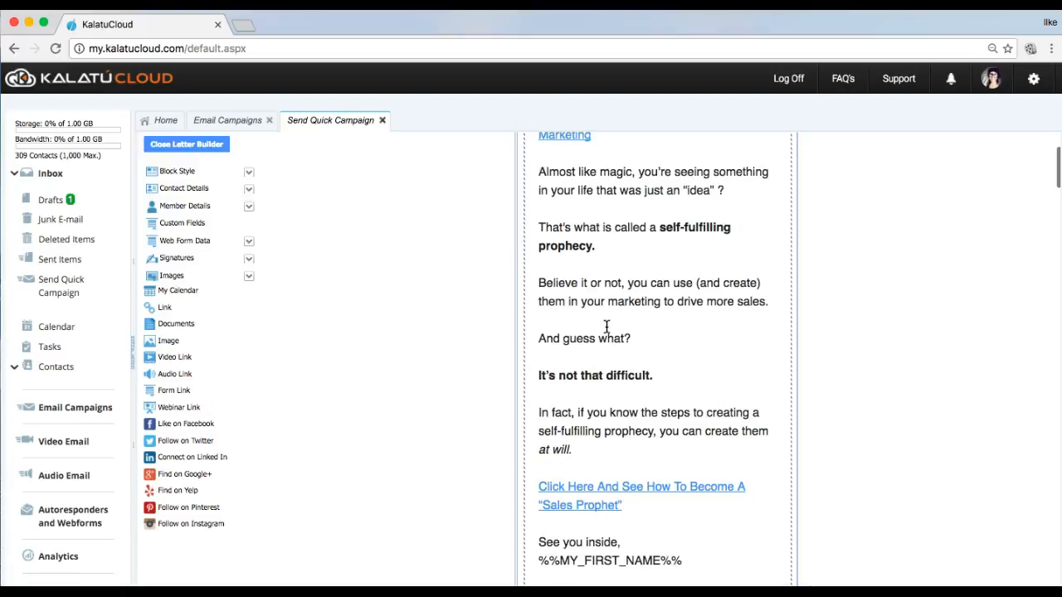
scroll(607, 327, down, 3)
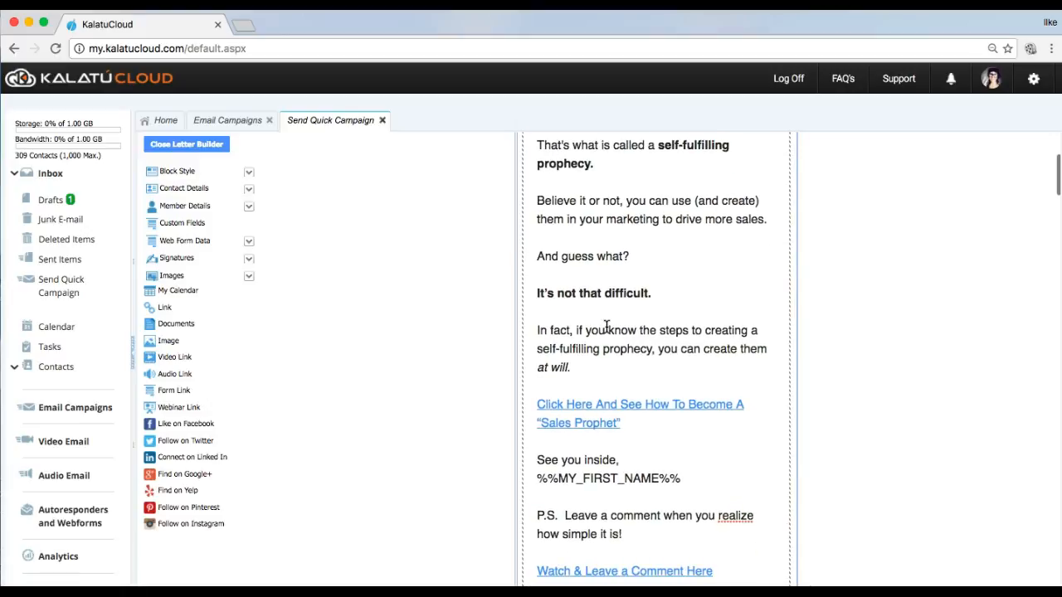
scroll(607, 327, down, 4)
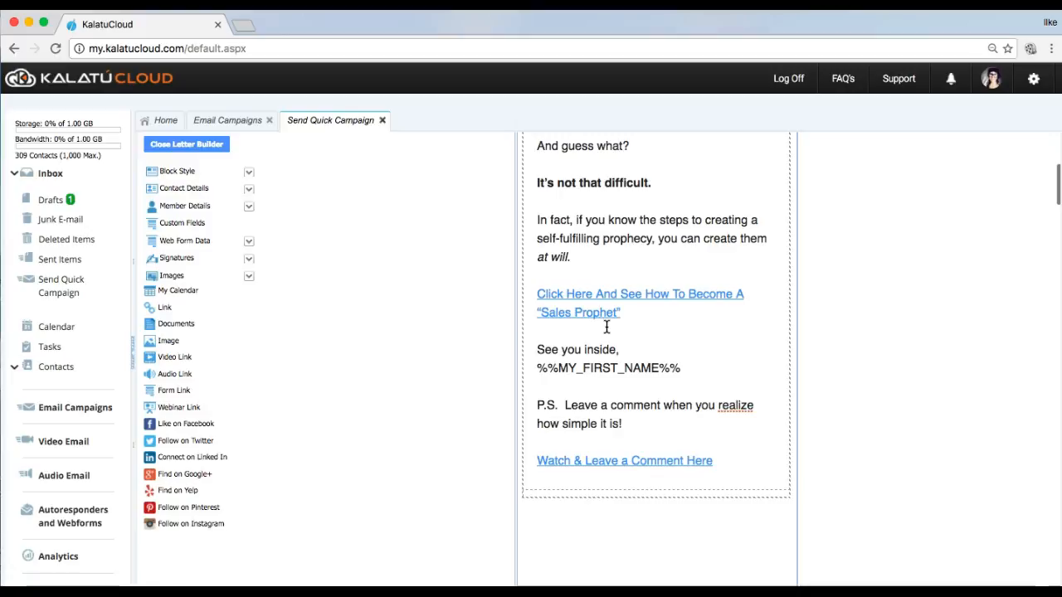
click(684, 370)
drag(555, 376, 539, 370)
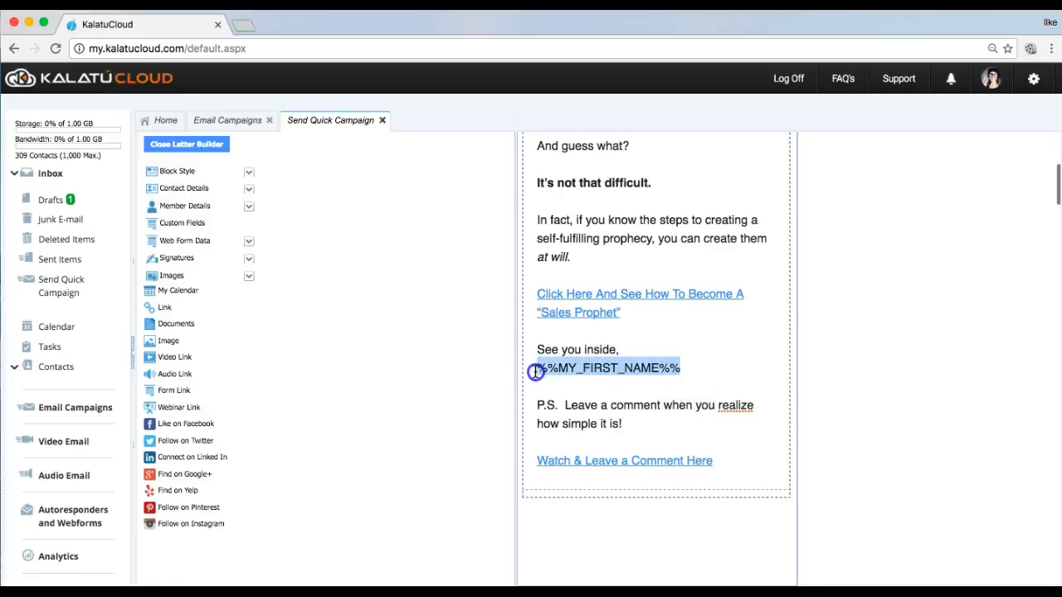
key(BackSpace)
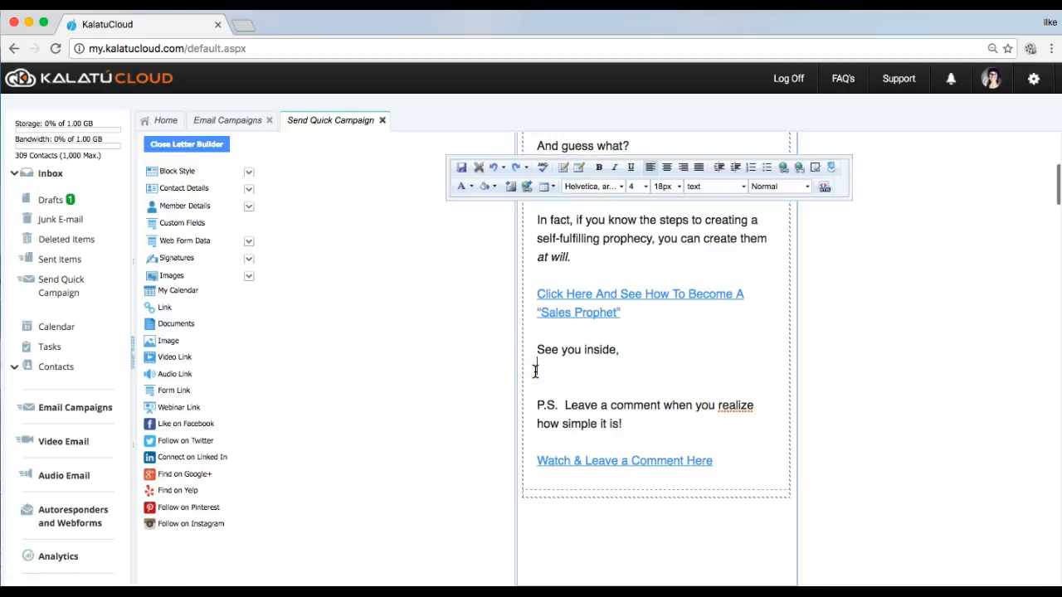
click(248, 258)
click(183, 277)
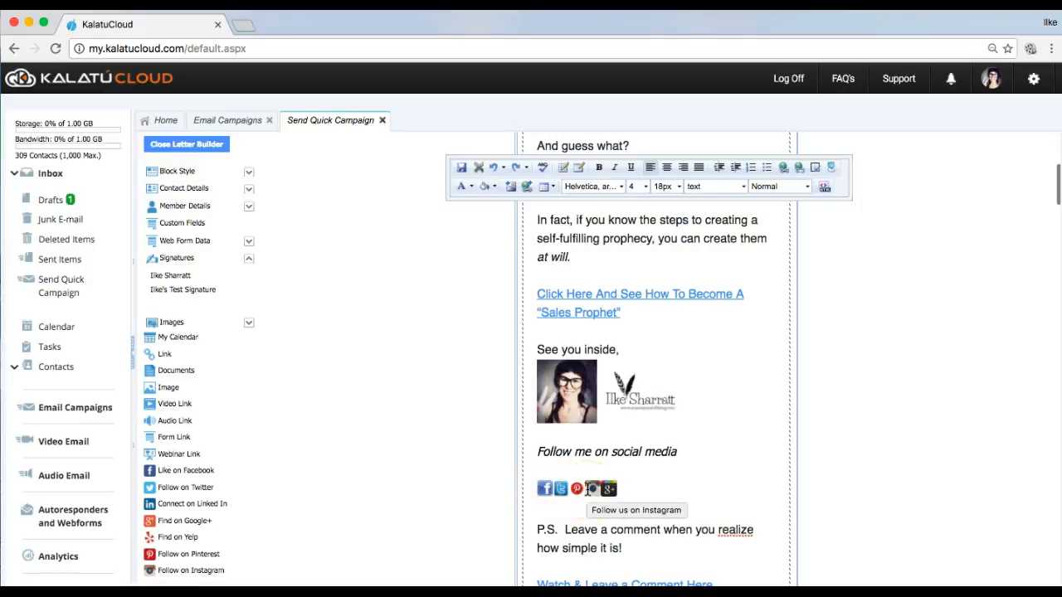
click(461, 167)
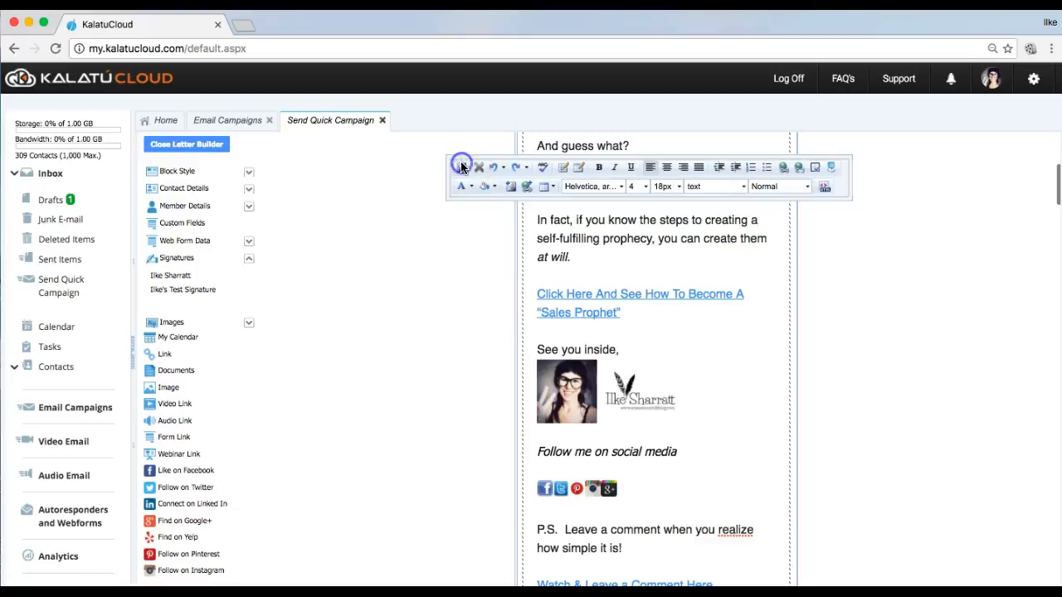
Step: Close the Letter Builder, submit the campaign for sending, and close the Email Campaigns page
click(204, 149)
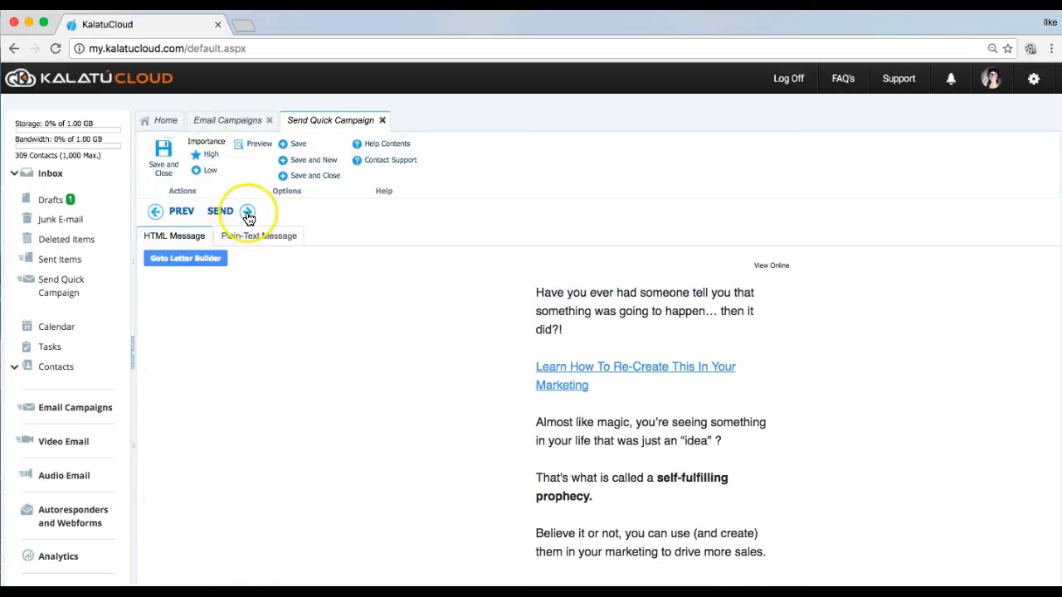
click(248, 214)
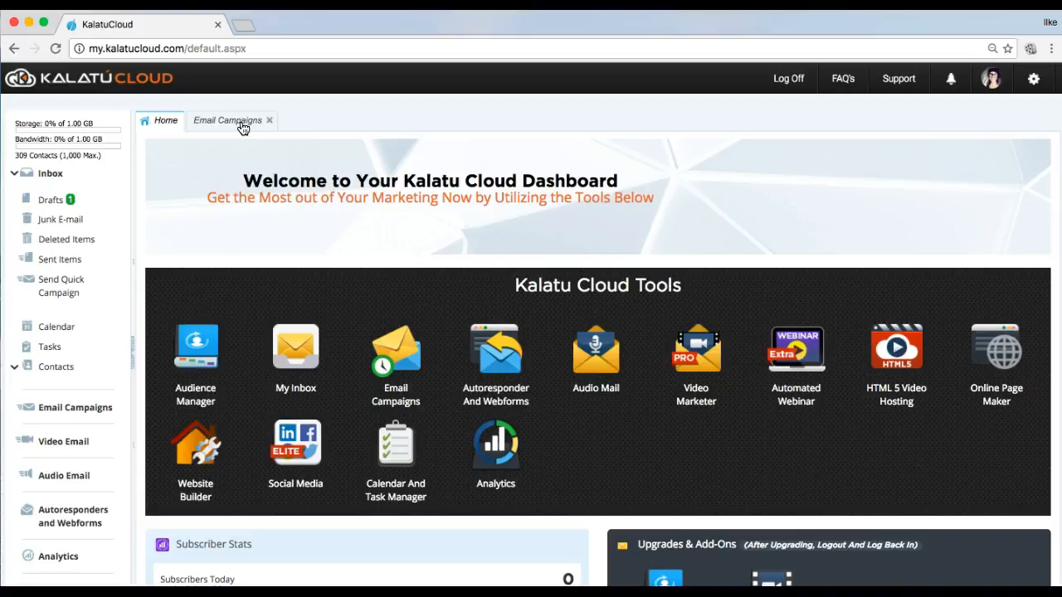
click(268, 120)
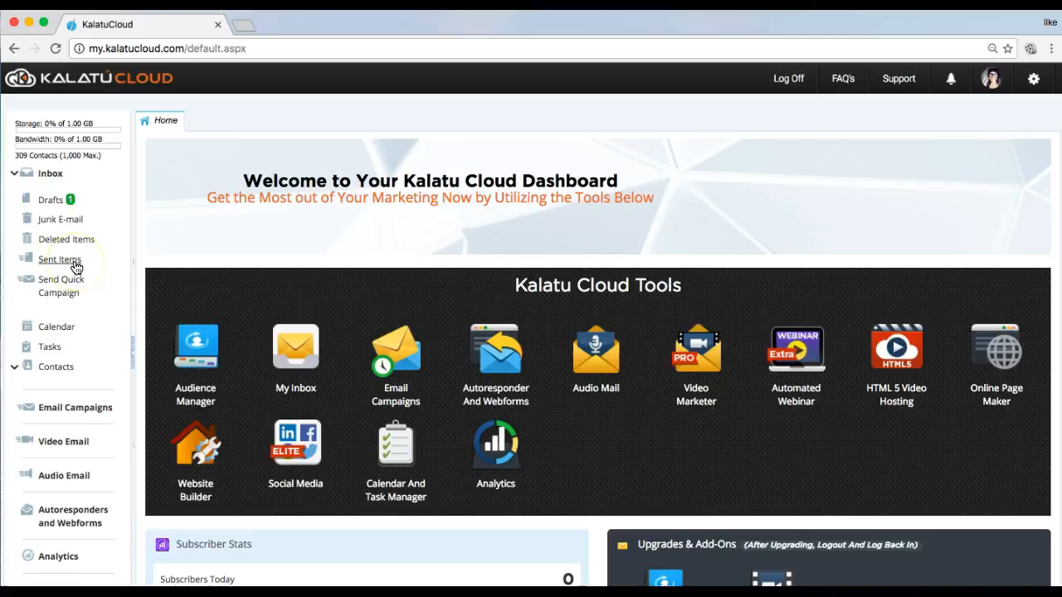
Step: Check the "How to become a "Sales Prophet" overnight :-)" campaign in Sent Items and go to Autoresponders and Webforms
click(73, 261)
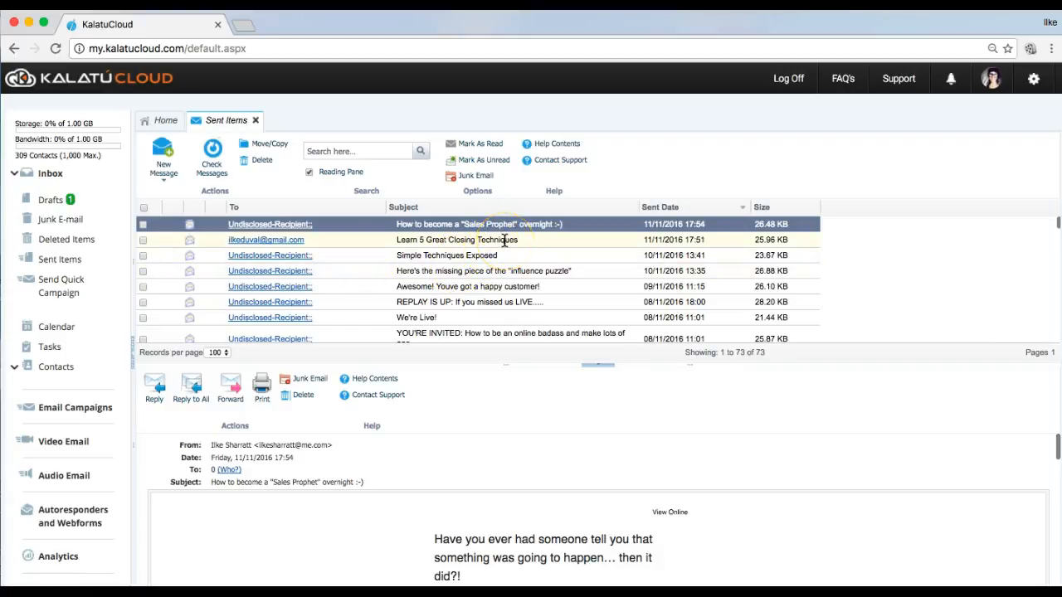
drag(516, 225, 393, 229)
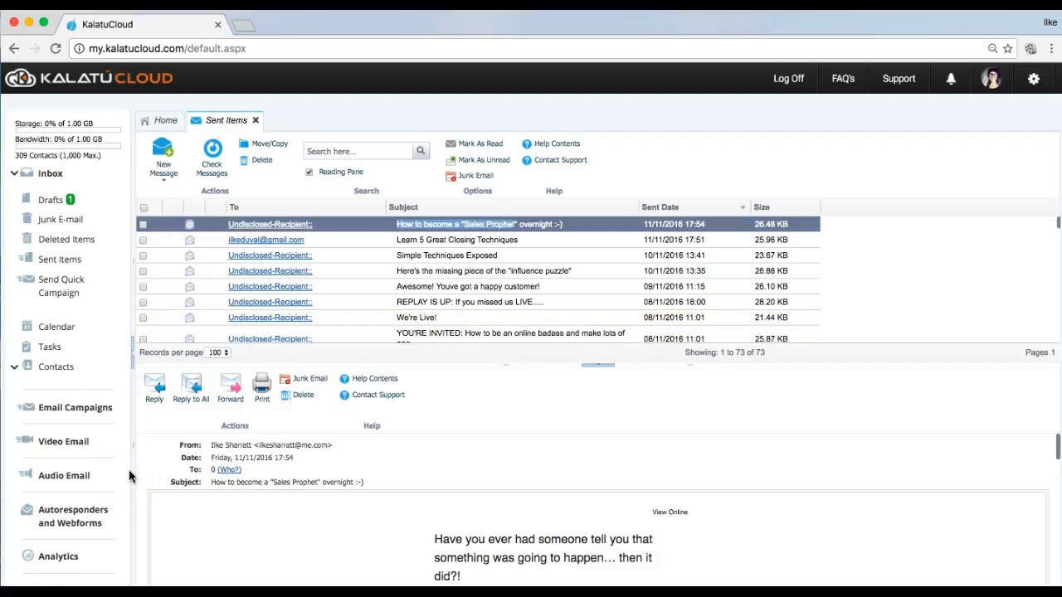
click(83, 522)
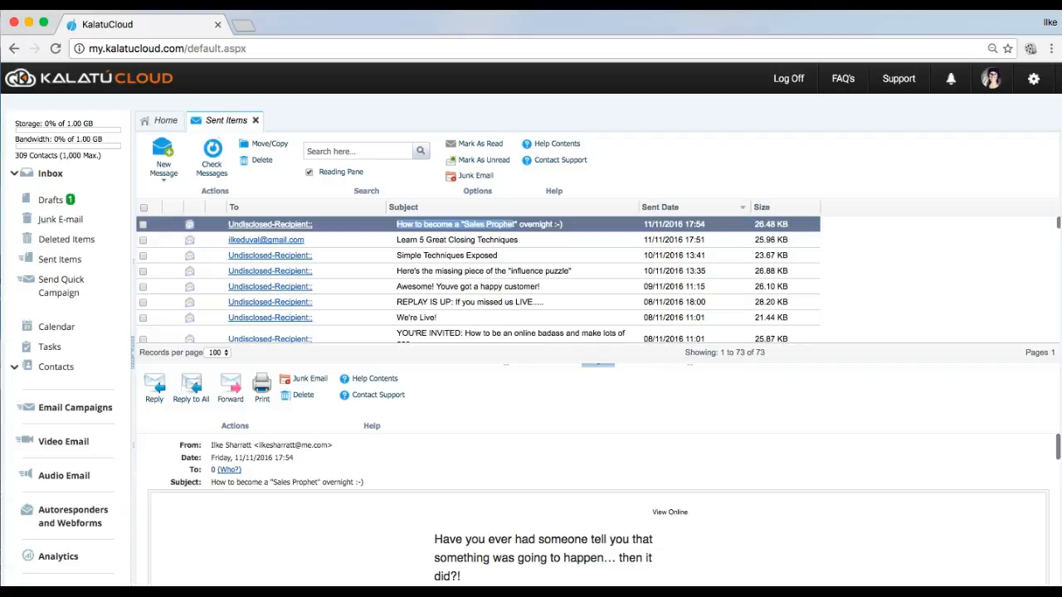